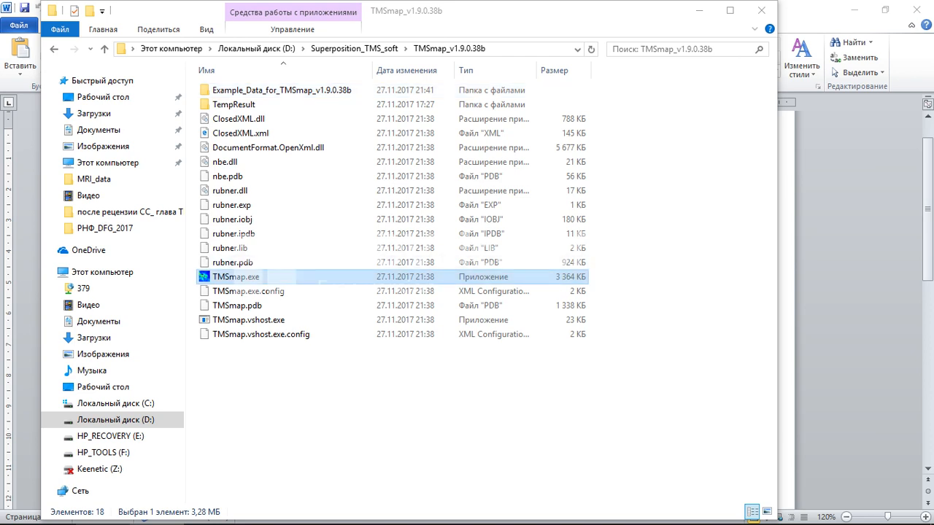
Launch TMSmap.exe from the TMSmap_v1.9.0.38b folder, allowing it past the security warning
double_click(236, 276)
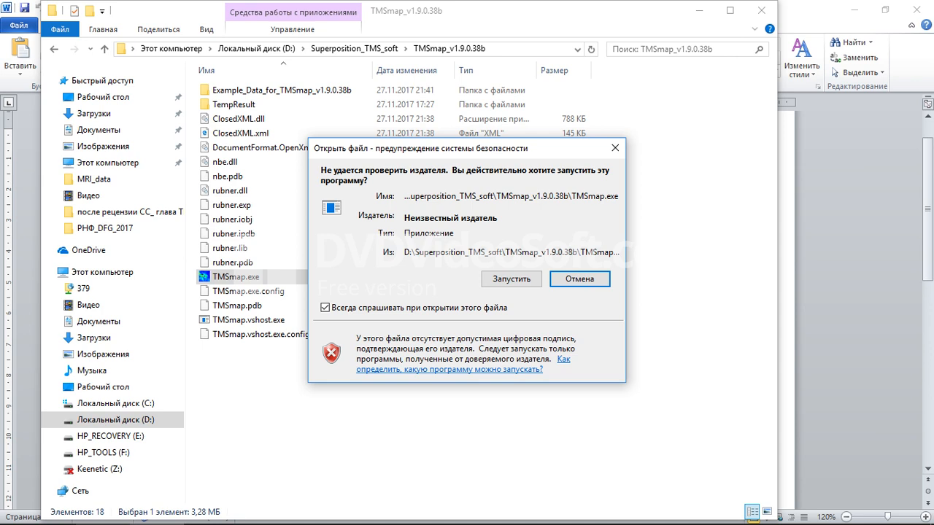
left_click(510, 279)
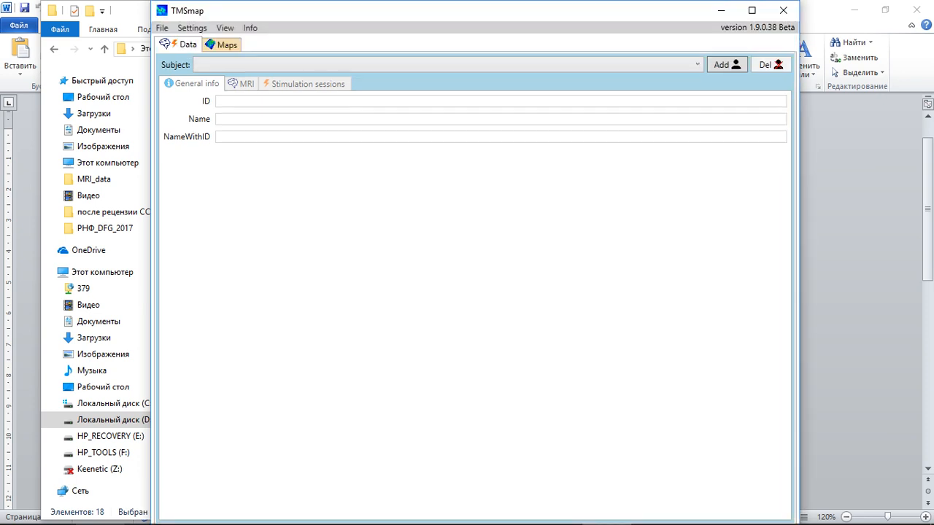
Maximize the TMSmap window and review the Settings > Directories folder paths, then close them
left_click(751, 9)
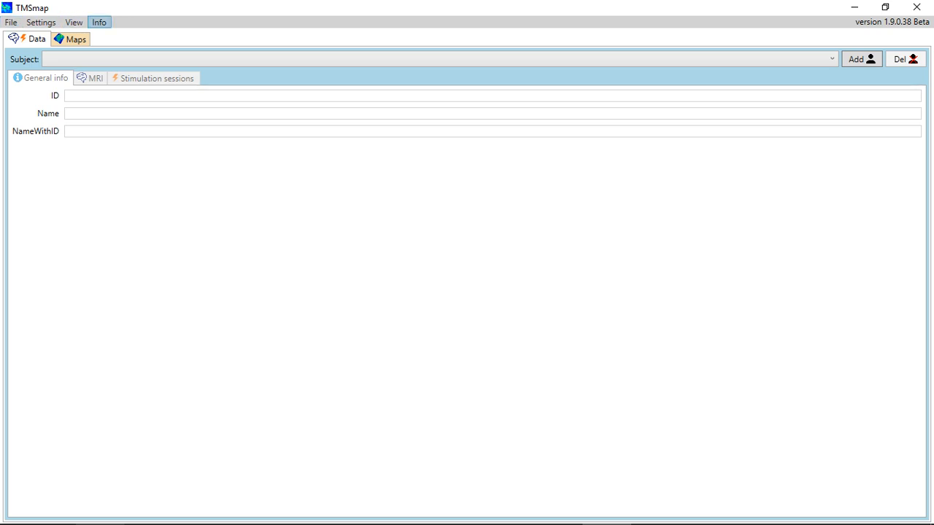
left_click(99, 22)
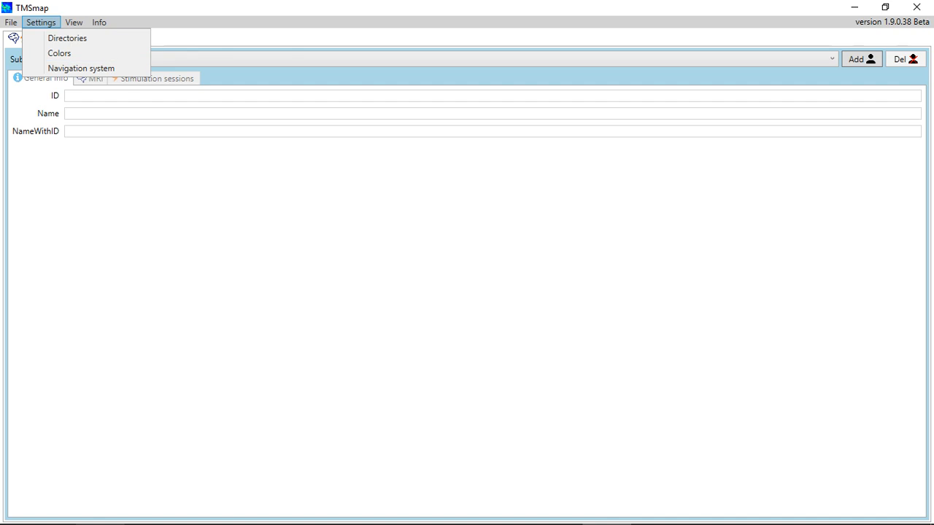
key("Escape")
left_click(41, 22)
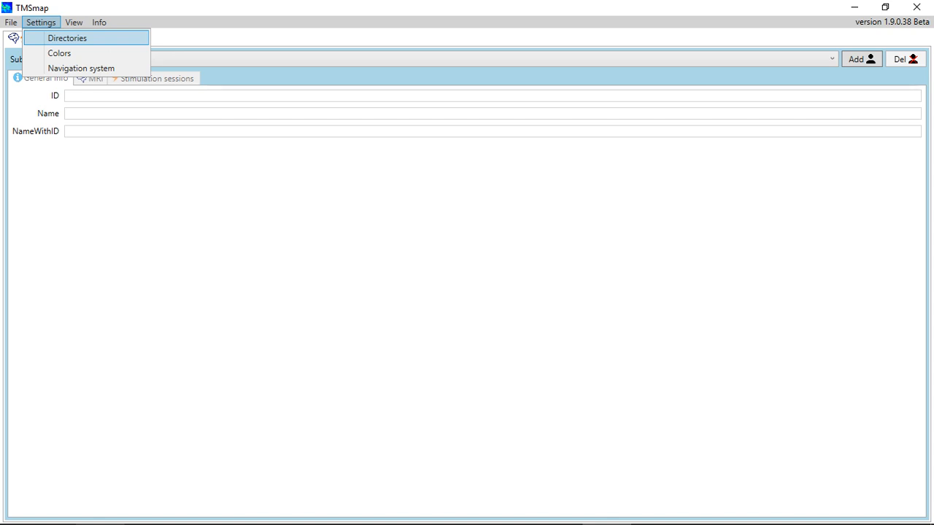
key("Return")
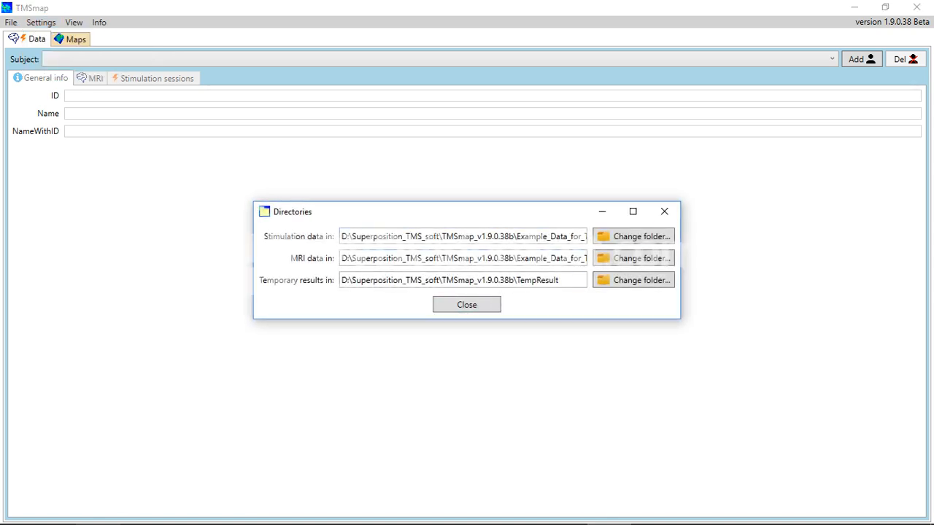
left_click(663, 211)
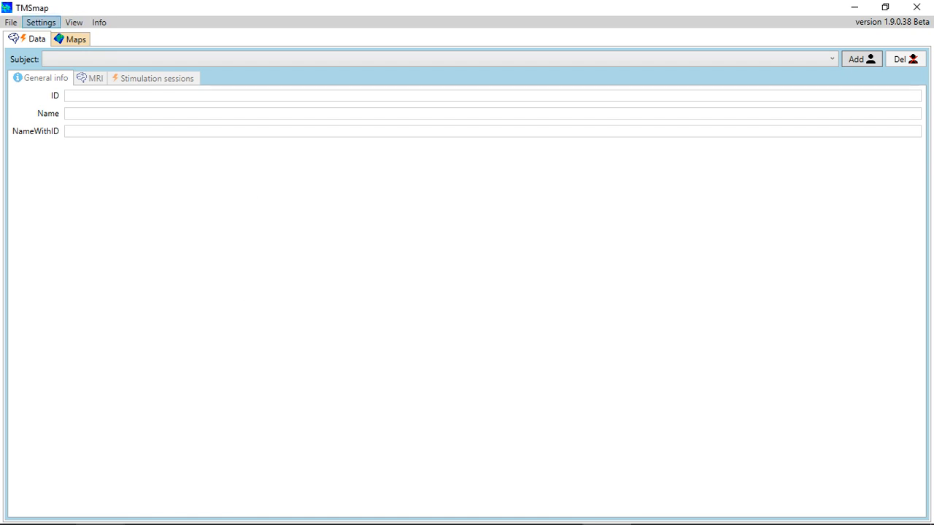
Set the navigation system type to Nexstim, then bring up the Colors settings
left_click(40, 22)
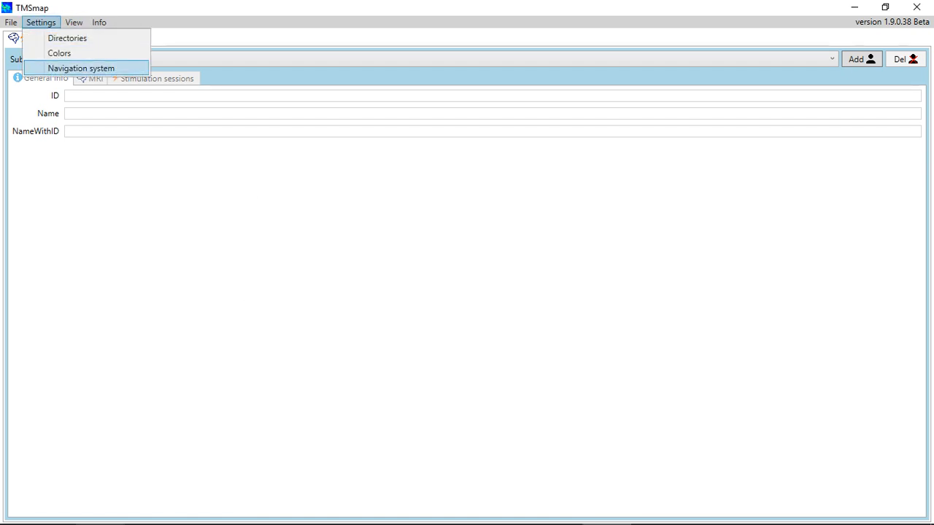
left_click(81, 67)
left_click(466, 264)
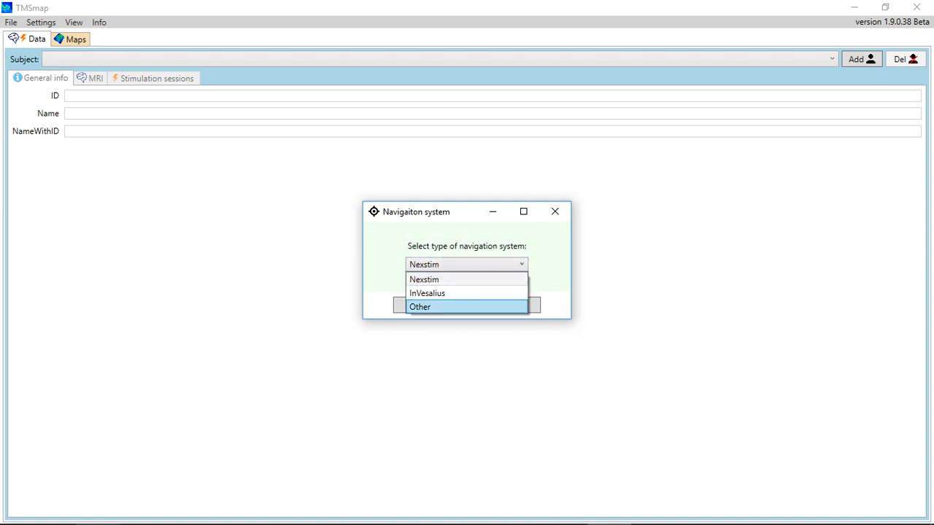
left_click(466, 306)
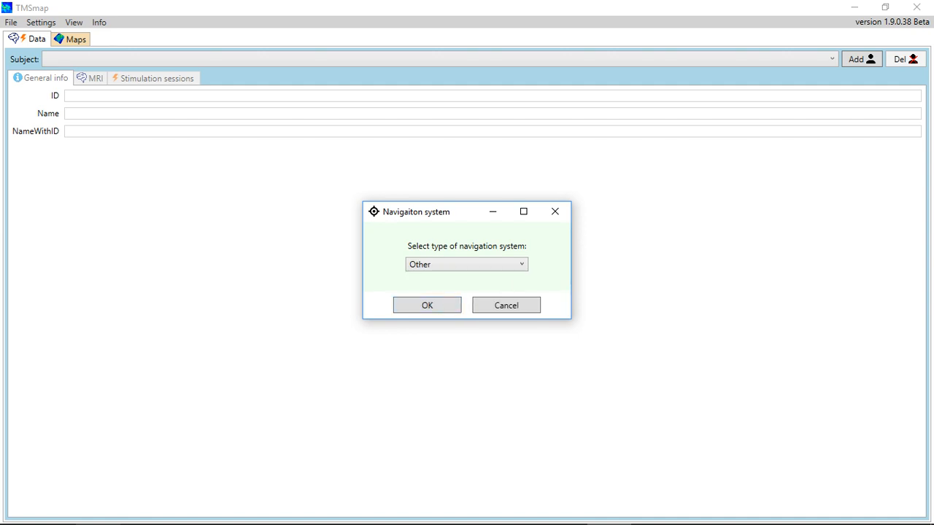
left_click(466, 264)
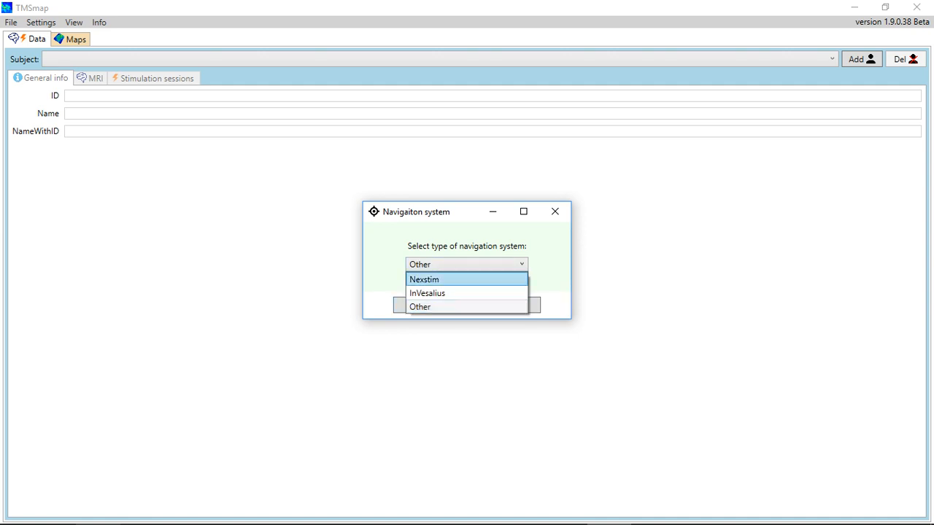
left_click(423, 279)
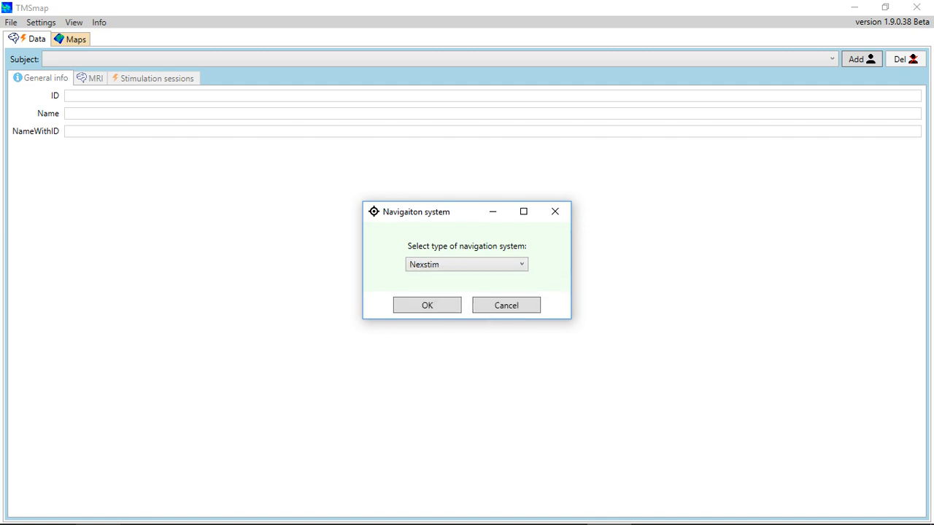
left_click(425, 304)
left_click(41, 22)
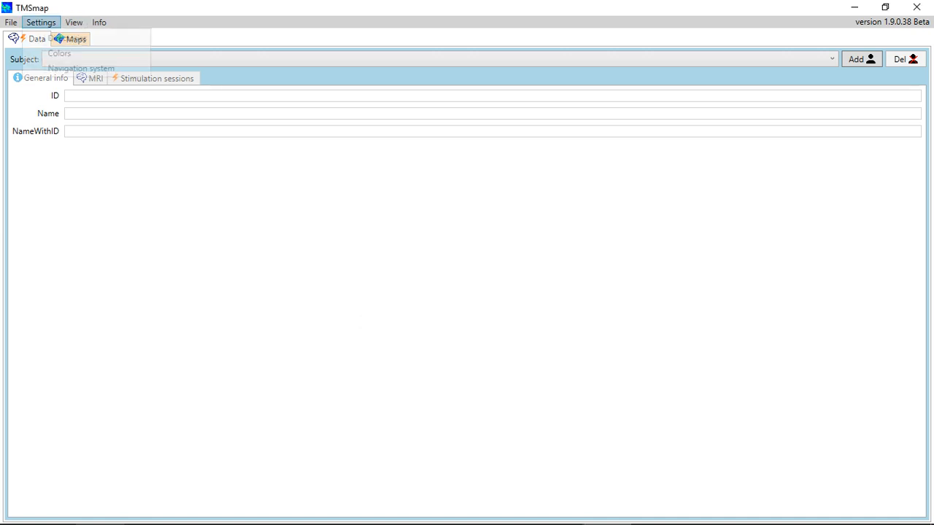
left_click(59, 53)
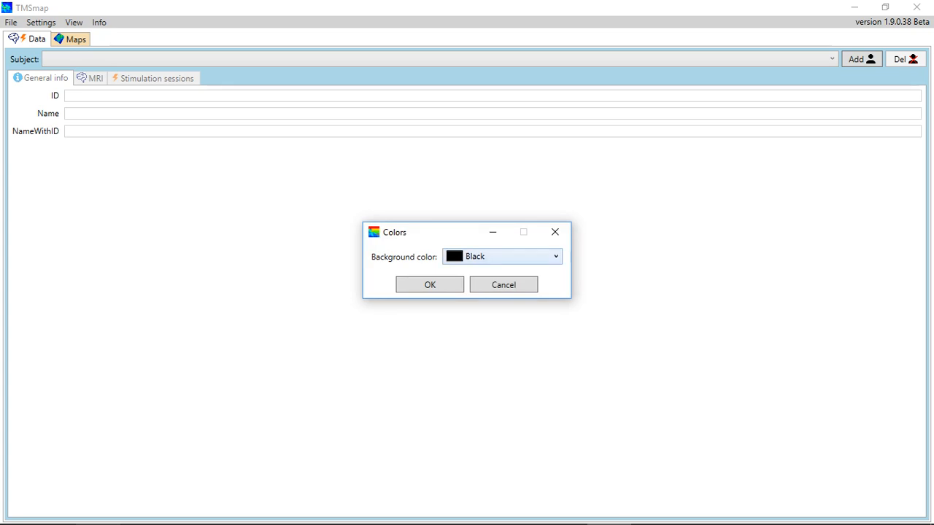
Confirm Black as the 3-D background colour in the Colors settings
left_click(502, 256)
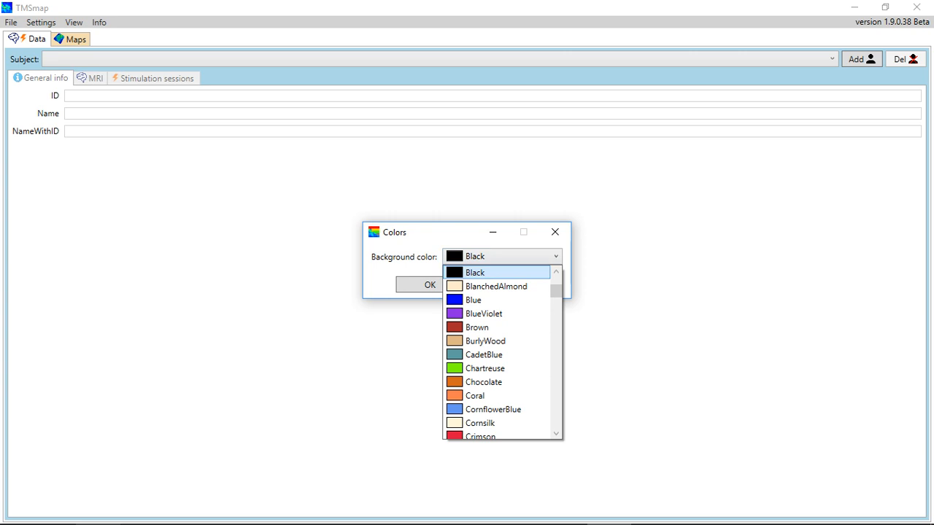
key("Return")
key("Return")
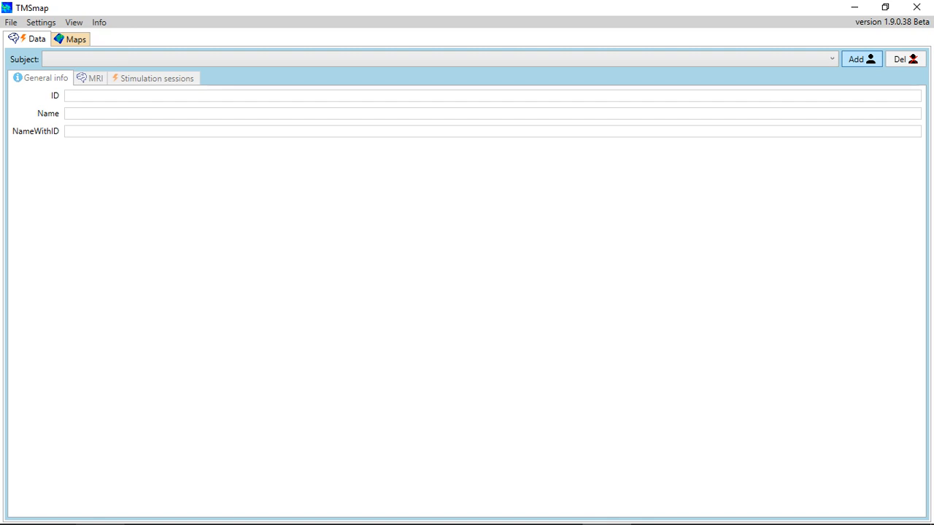
Add subject 1 named 'Subj1' and switch to its MRI tab
key("space")
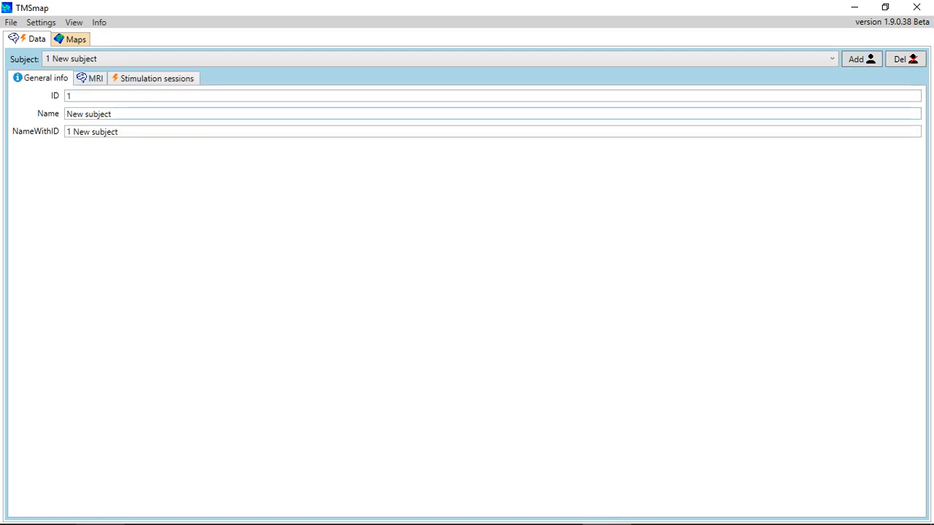
left_click(111, 114)
key("ctrl+a")
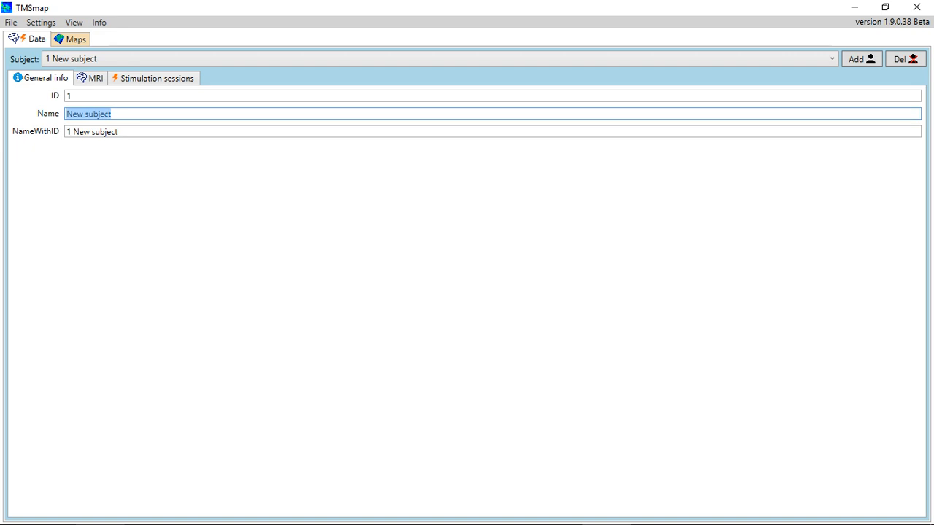
type("Subj1")
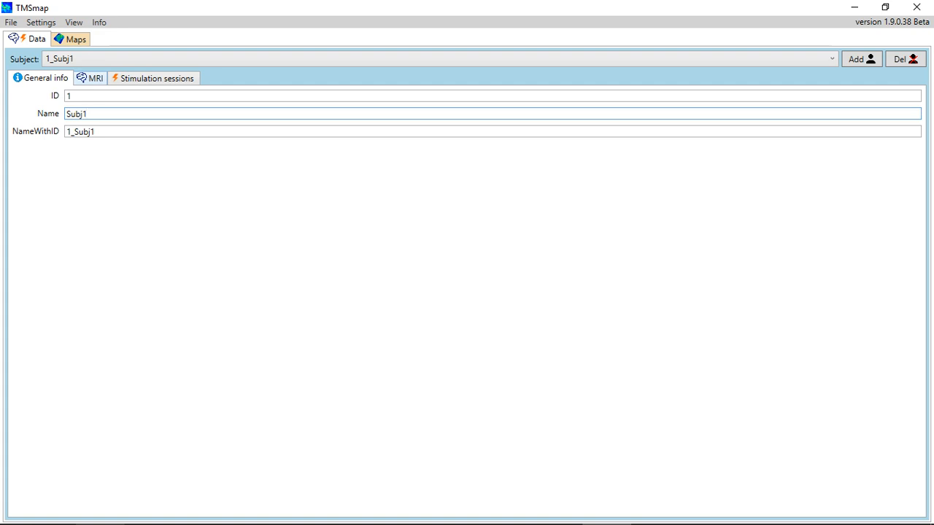
left_click(90, 78)
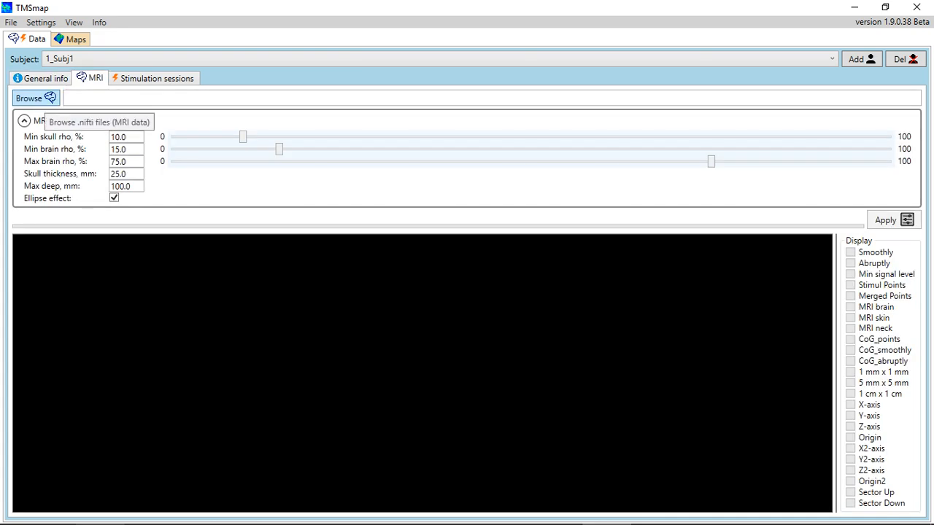
Load the example .hdr MRI file from the MRI_data folder for Subj1
left_click(33, 97)
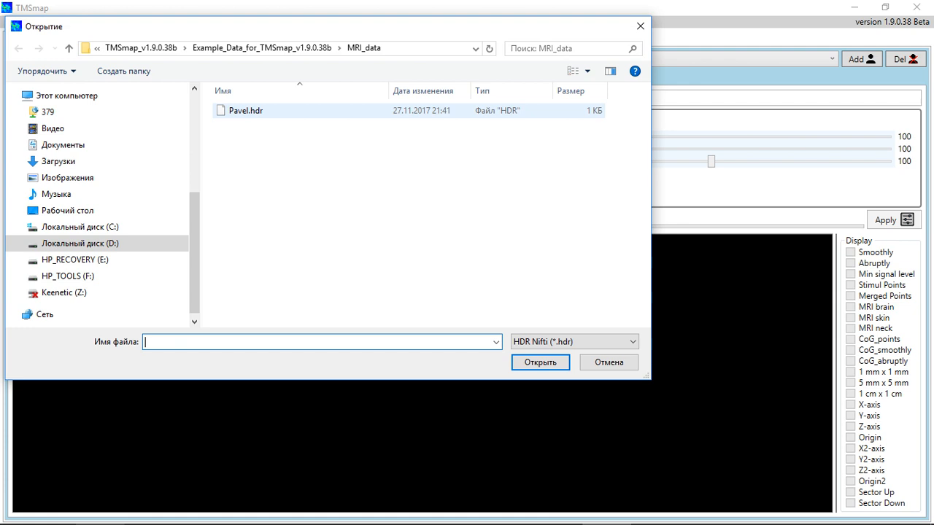
left_click(246, 110)
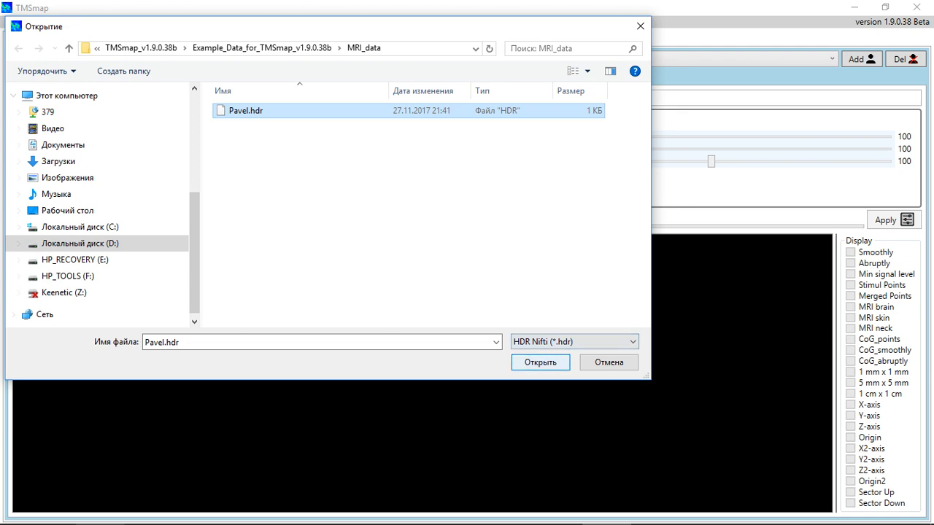
key("Return")
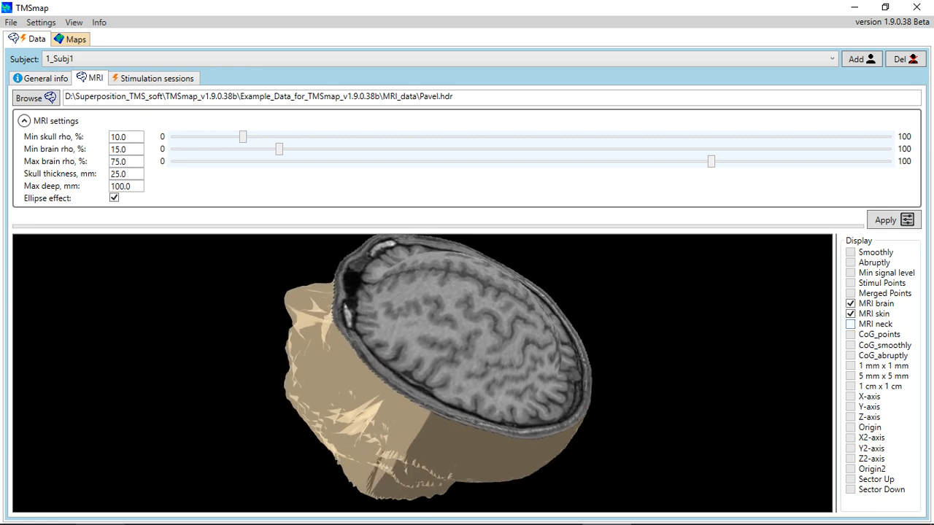
Toggle the MRI skin surface off and on, and set skull thickness to 27.0
left_click(871, 313)
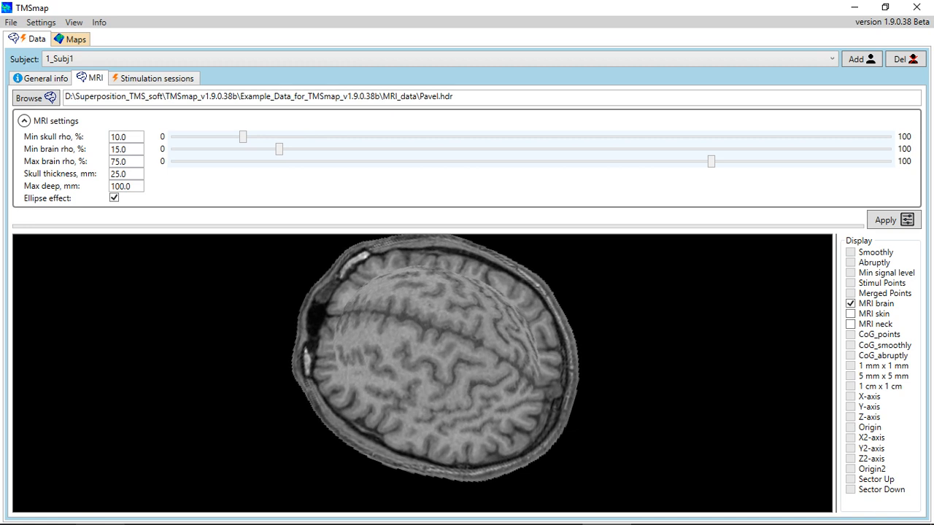
key("space")
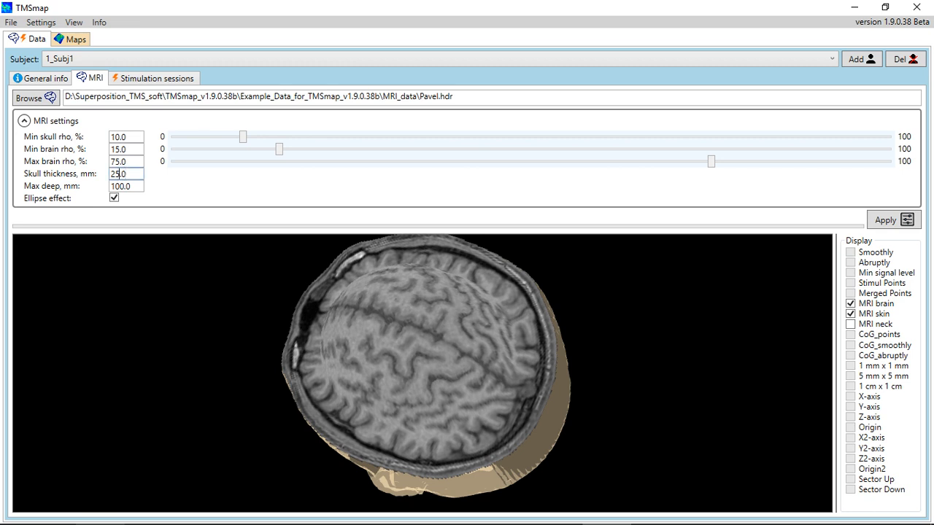
key("BackSpace")
type("7")
key("Return")
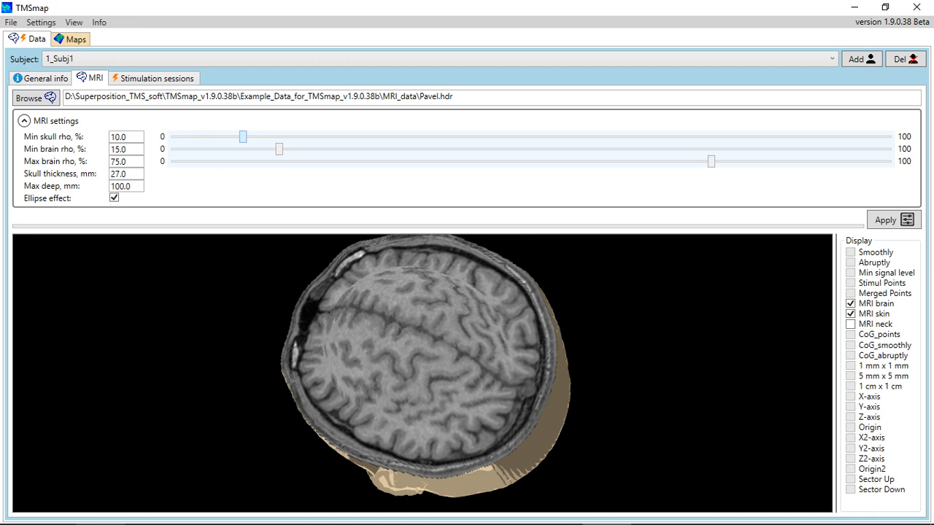
Raise min brain rho to 18.3, rebuild the brain geometry, and go to Stimulation sessions
mouse_move(278, 149)
left_mouse_down()
mouse_move(303, 149)
mouse_move(280, 149)
left_mouse_up()
left_click(893, 219)
key("ctrl+Tab")
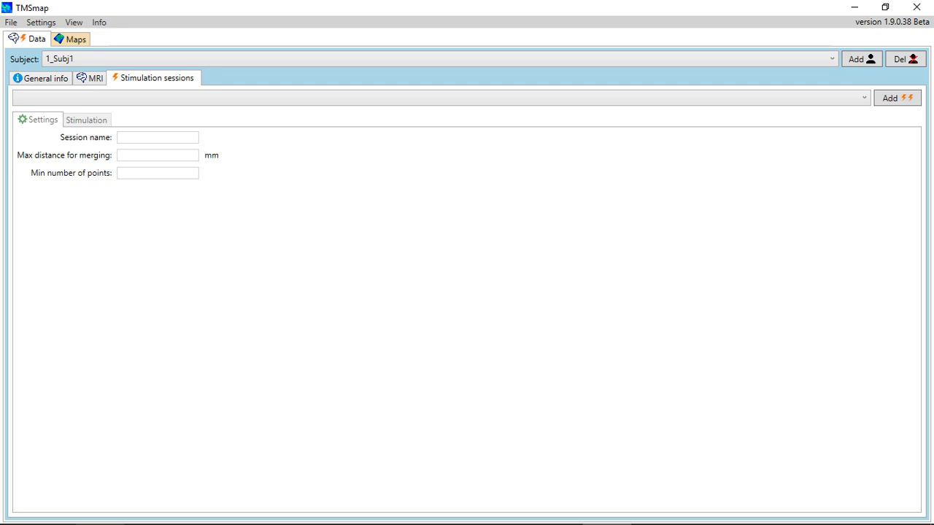
Add session 'Day1' with minimum 2 points and open its Stimulation sub-tab
key("Return")
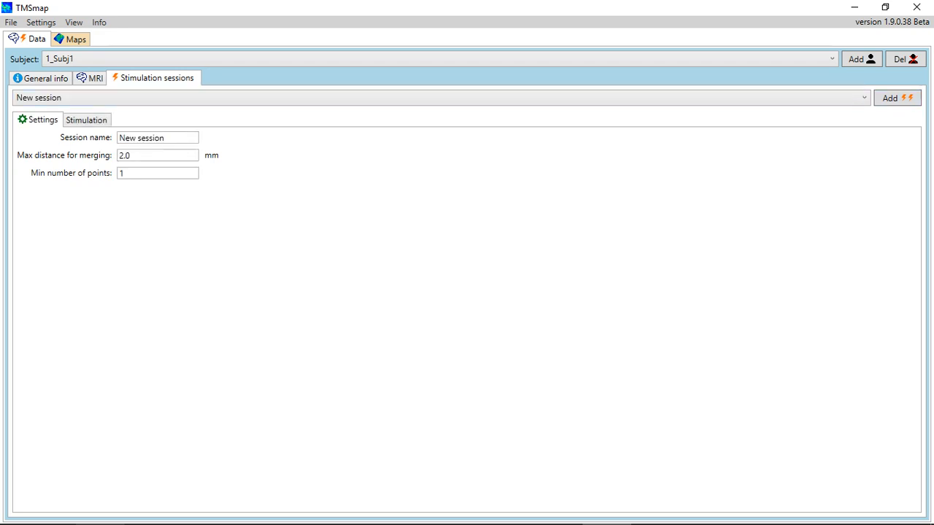
left_click(165, 138)
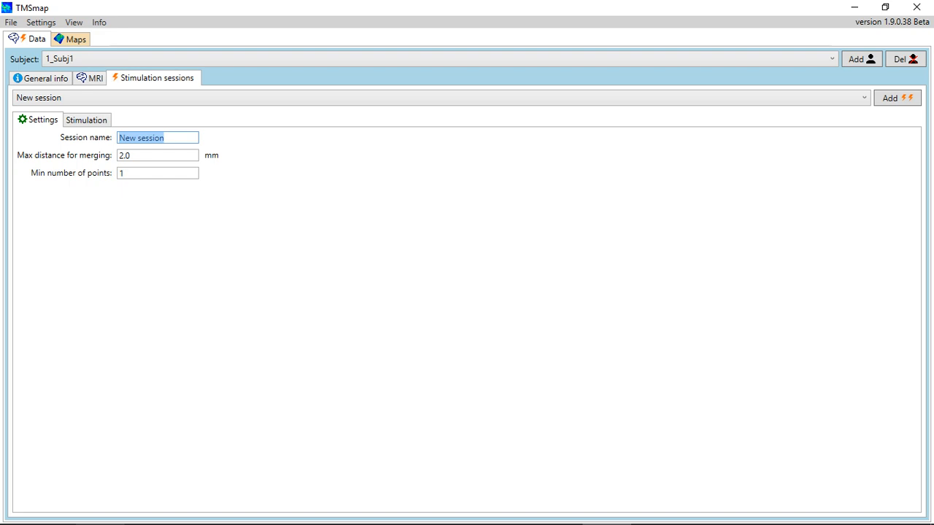
type("Day1")
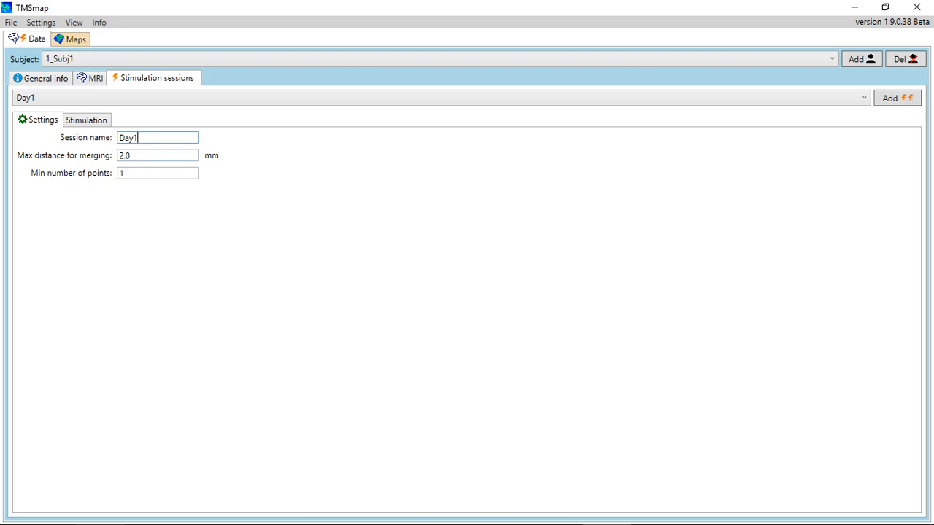
key("Tab")
key("Tab")
type("2")
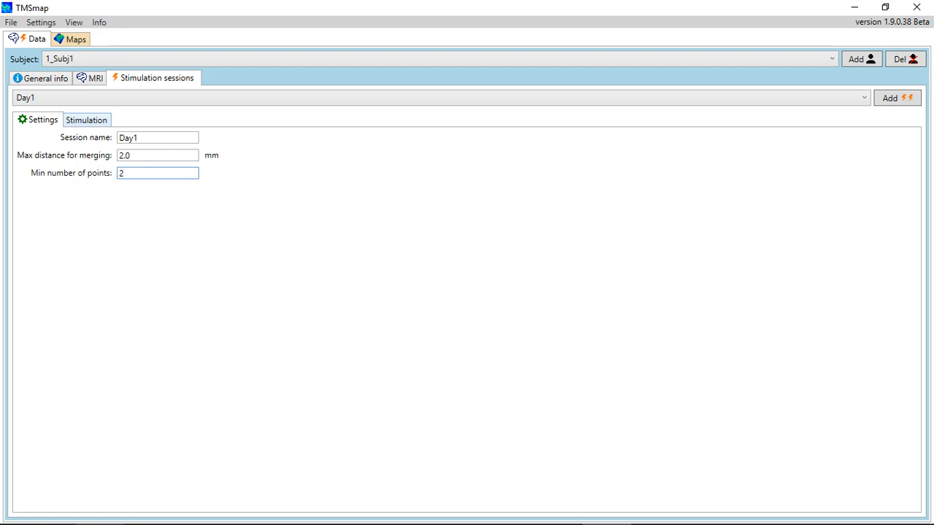
left_click(86, 120)
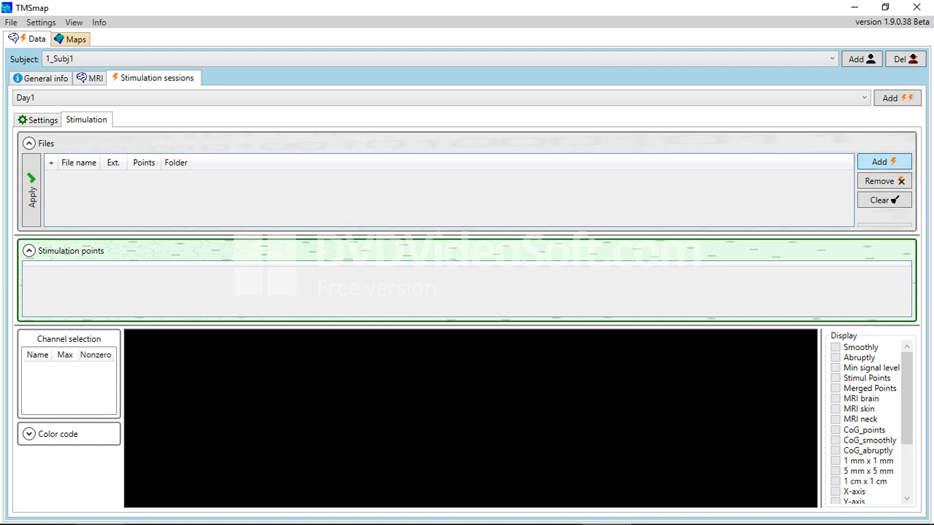
Select Session_1.nbe through Session_3.nbe from Stimulation_data\nbe as Day1's files
left_click(883, 161)
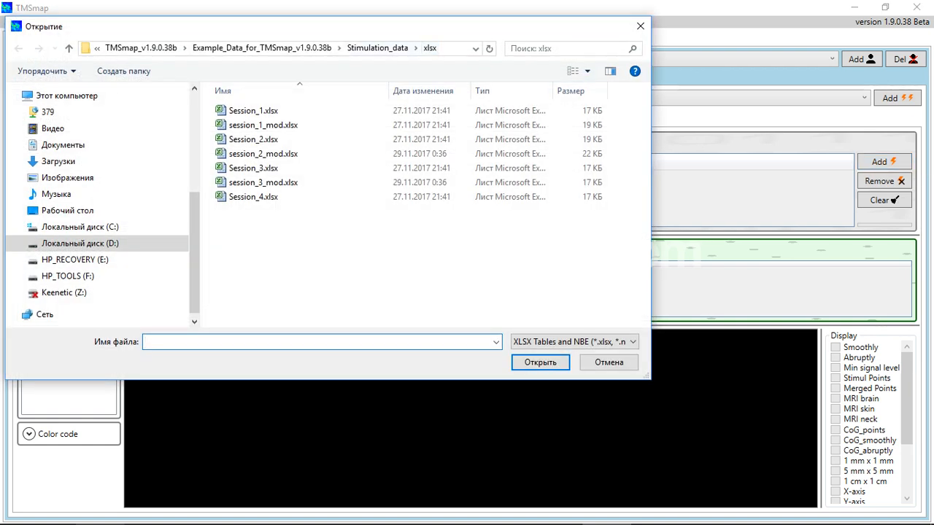
left_click(377, 47)
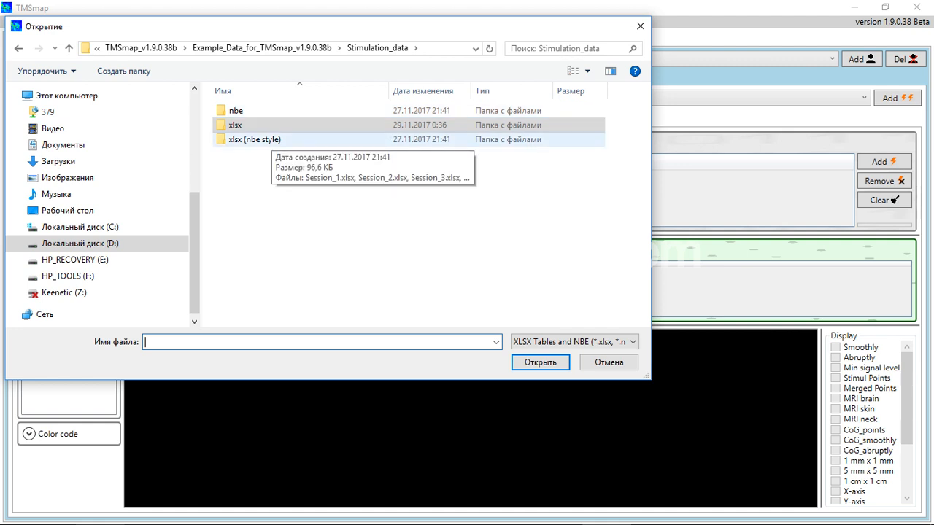
left_click(235, 125)
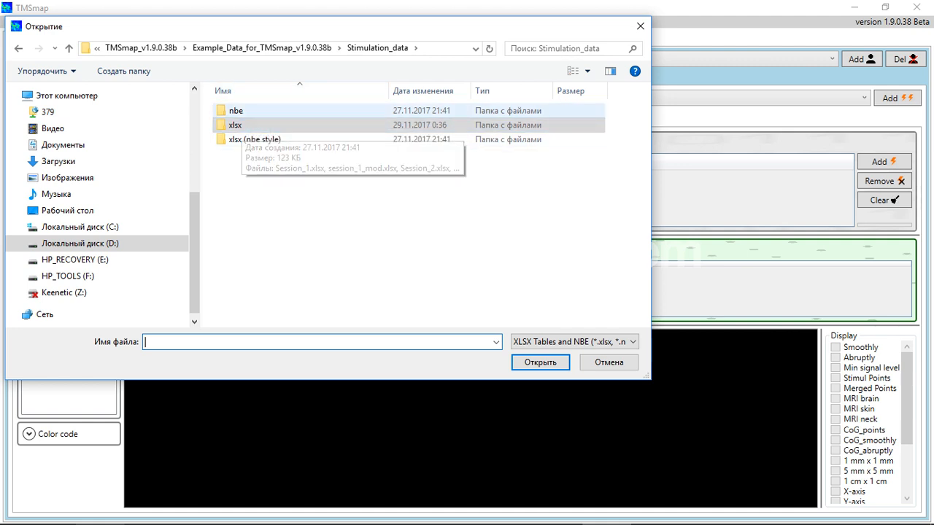
double_click(236, 111)
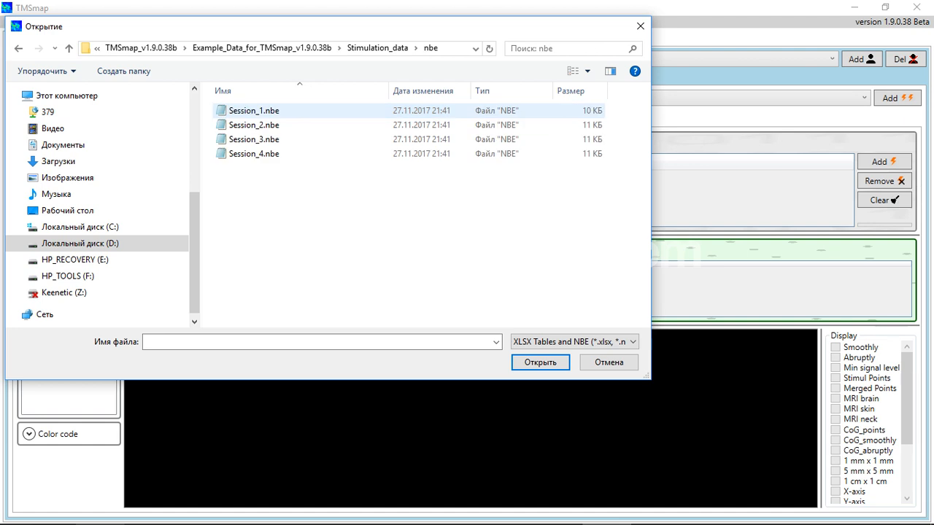
left_click(253, 110)
left_click(253, 140, "shift")
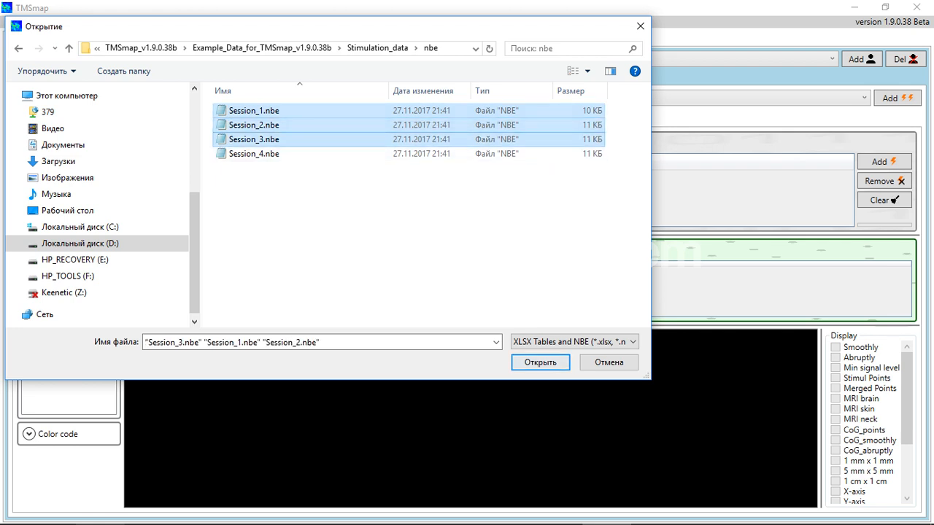
left_click(539, 361)
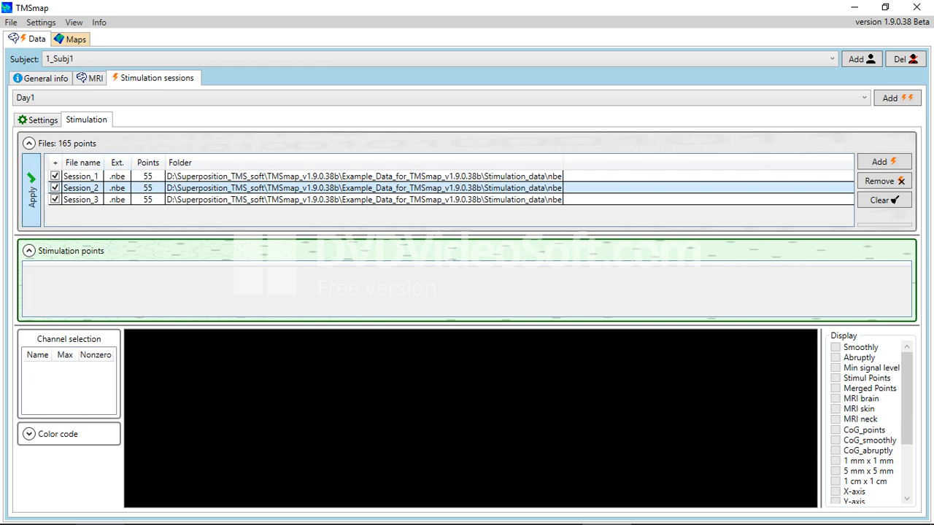
Apply Day1's three session files to place the 165 stimulation points on the brain
left_click(31, 190)
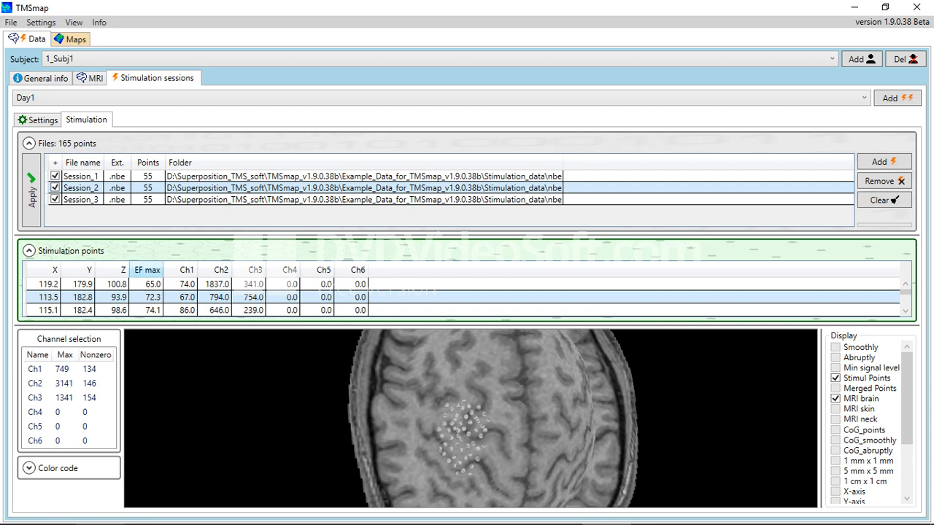
Sort Day1's stimulation points by EF max, highest first
left_click(146, 270)
left_click(146, 270)
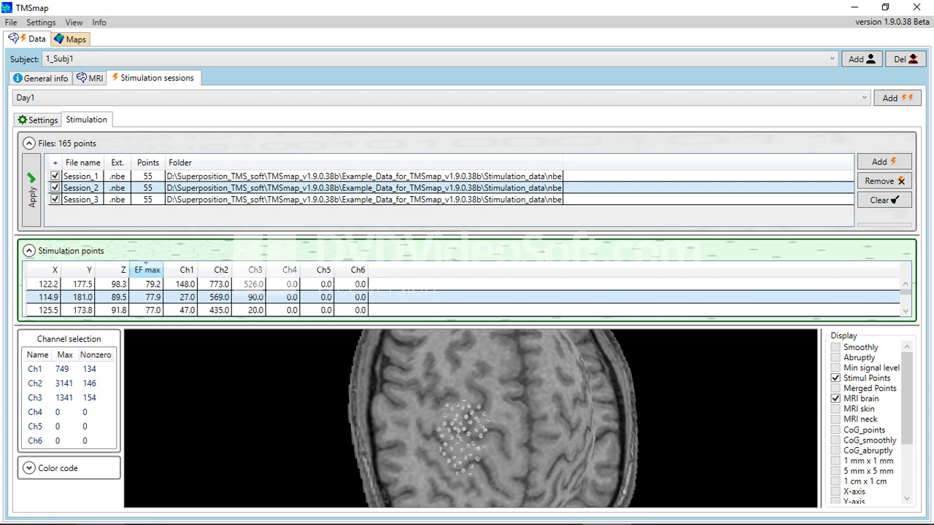
left_click(145, 269)
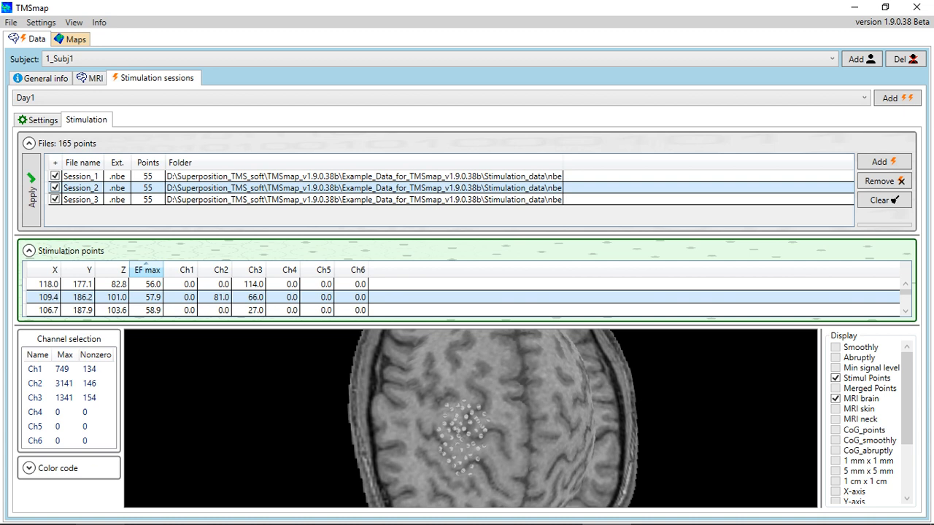
left_click(146, 269)
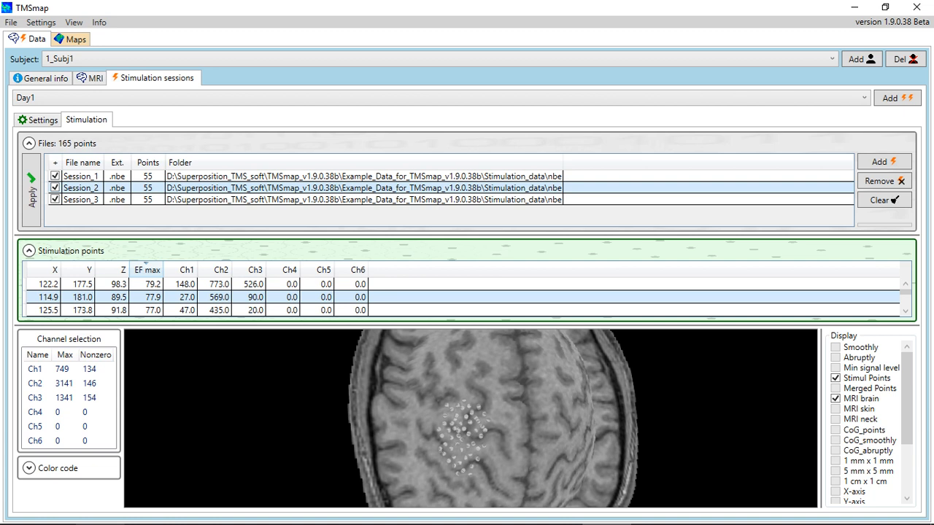
Select the top EF max point, display Ch1 as coloured merged points, and view Subj1's MRI page
left_click(73, 284)
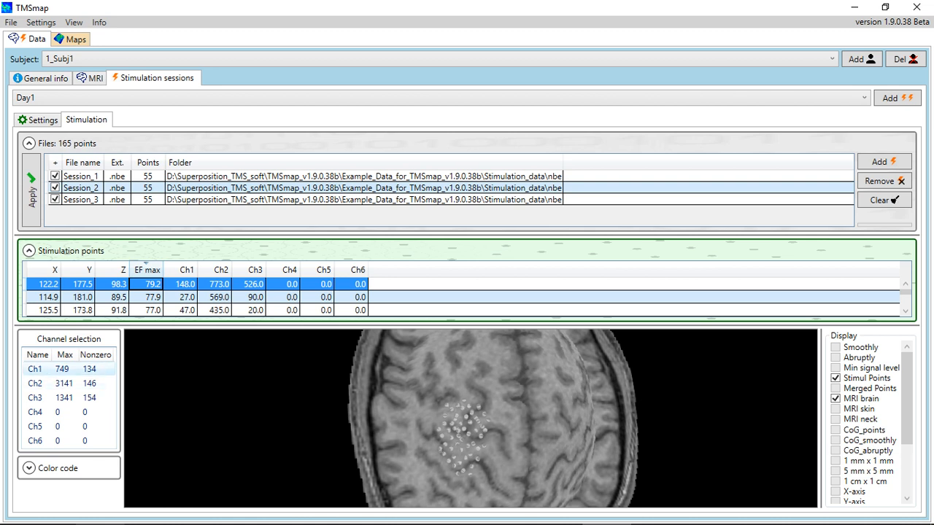
left_click(35, 369)
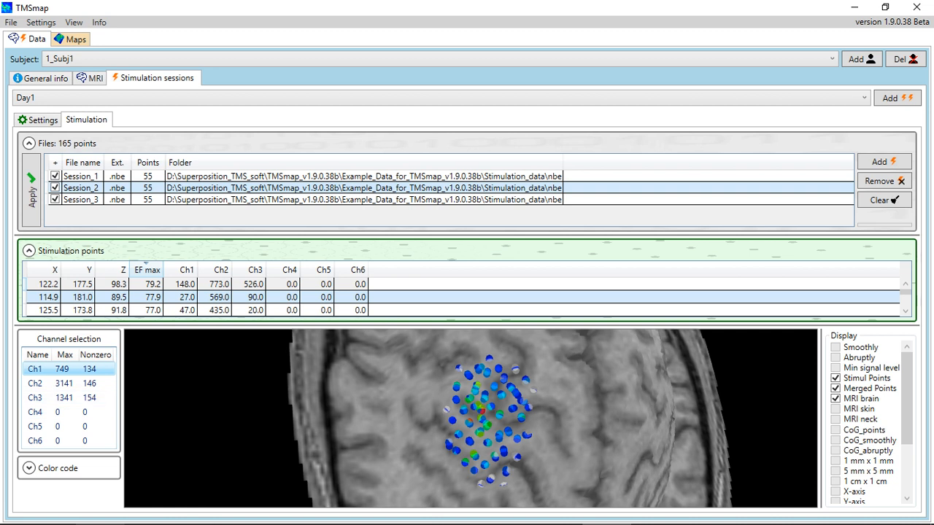
left_click(91, 78)
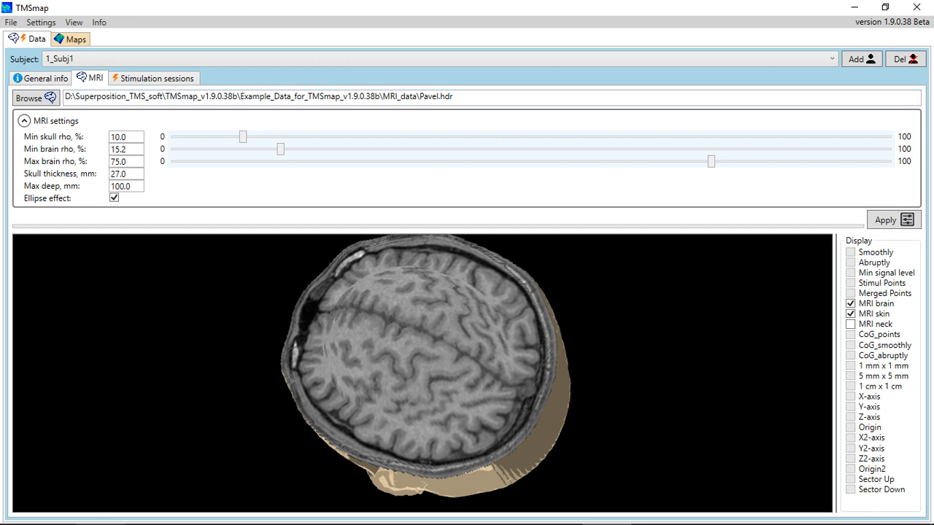
Add a second stimulation session, 'New session', with 2.0 mm merging distance and minimum 1 point
key("ctrl+Tab")
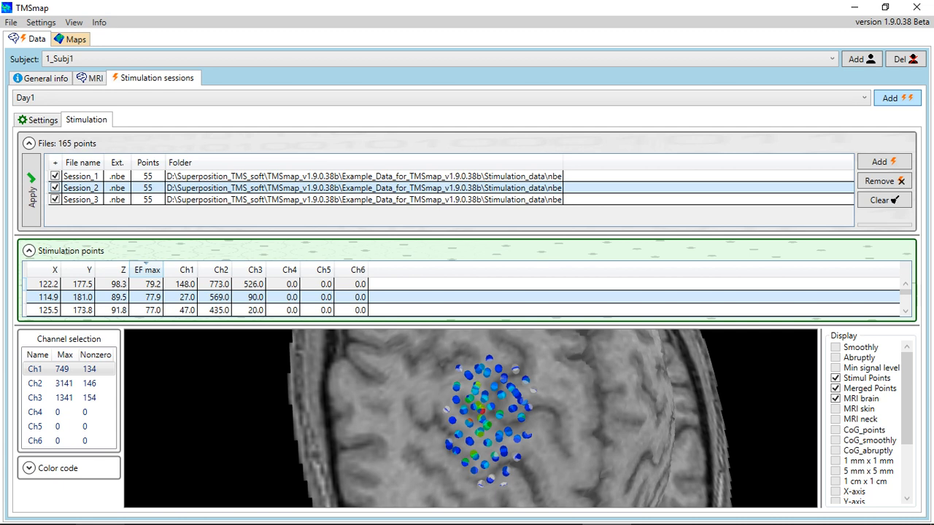
left_click(896, 97)
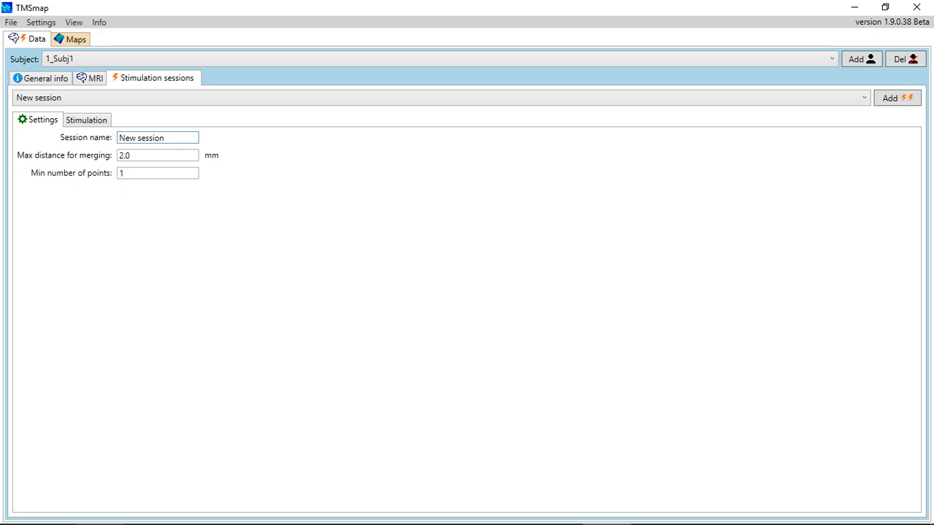
Rename the new session Day1_ex, set minimum points to 2, and show its empty Stimulation page
key("ctrl+a")
type("Day1_exel")
key("BackSpace")
key("BackSpace")
key("Tab")
key("Tab")
type("2")
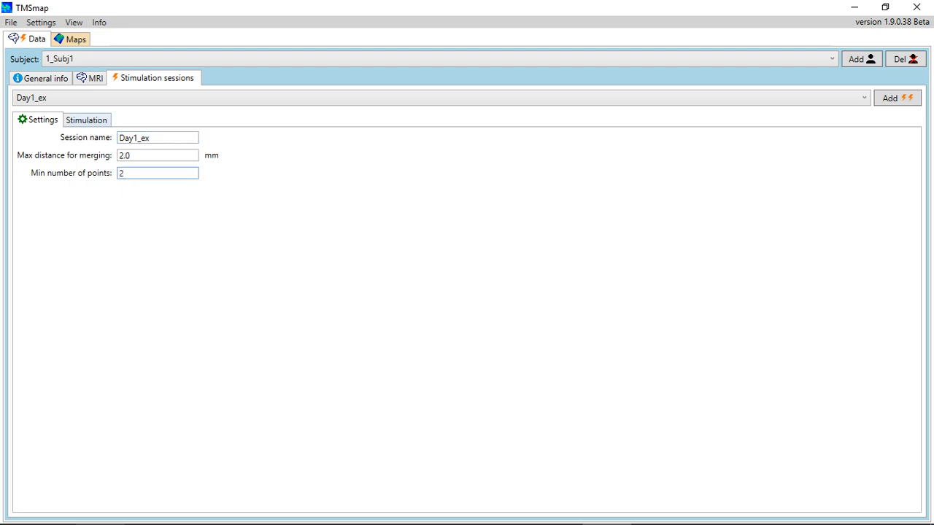
key("ctrl+Tab")
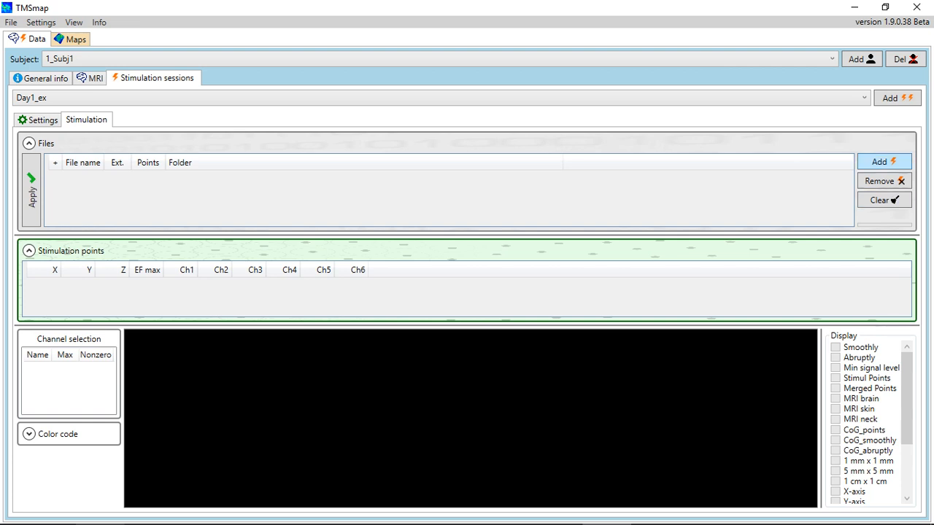
Load Session_3.xlsx and Session_4.xlsx from Stimulation_data/xlsx into Day1_ex, giving 111 points
key("Return")
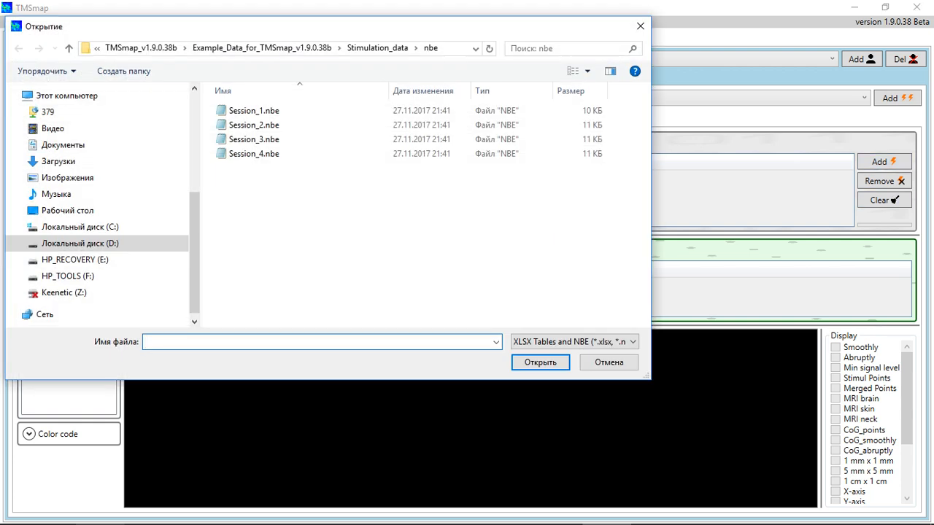
left_click(377, 47)
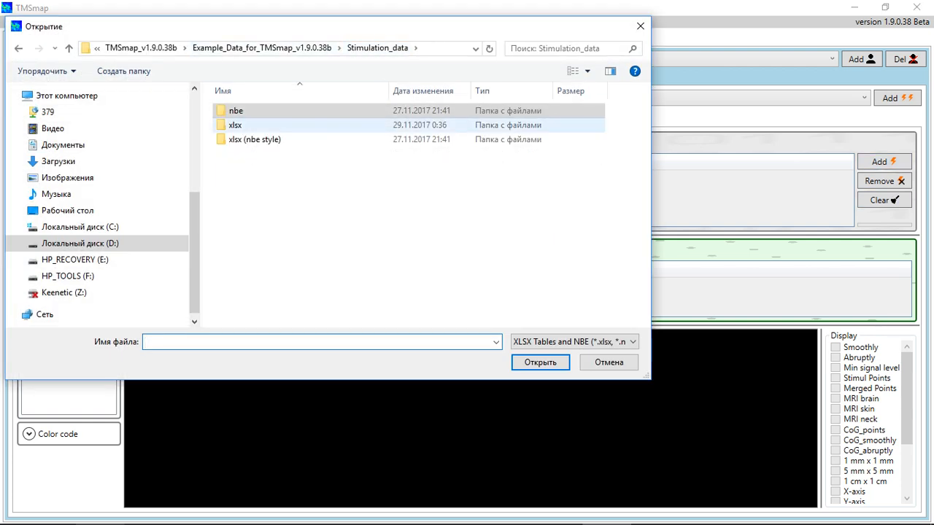
double_click(235, 125)
left_click(262, 153)
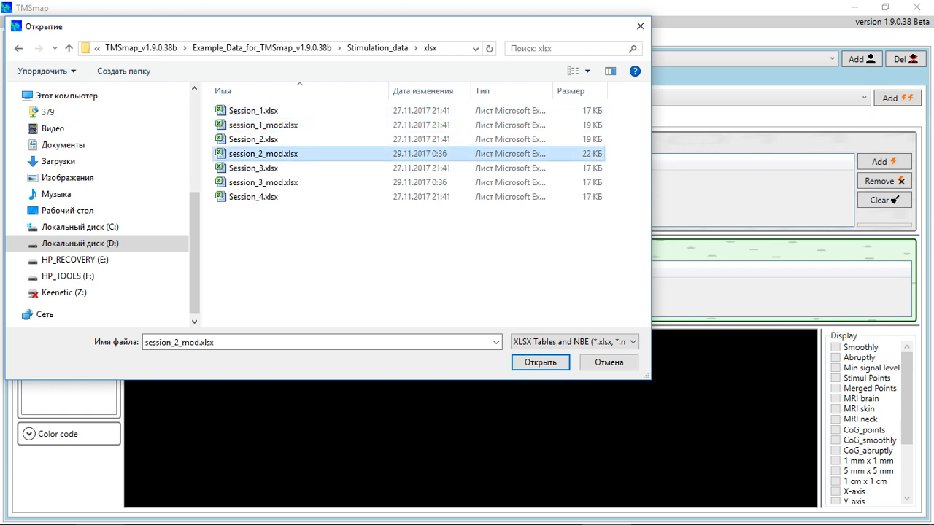
left_click(253, 168)
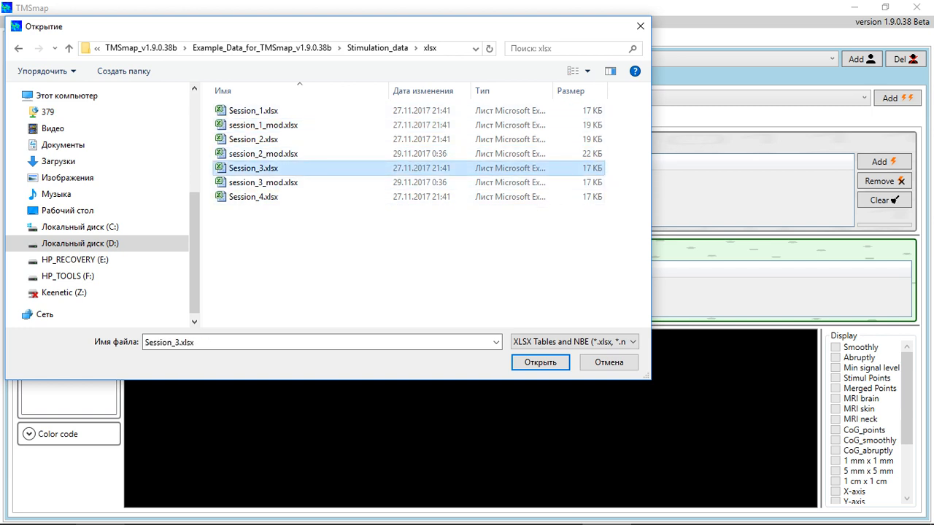
left_click(253, 196, "ctrl")
key("Return")
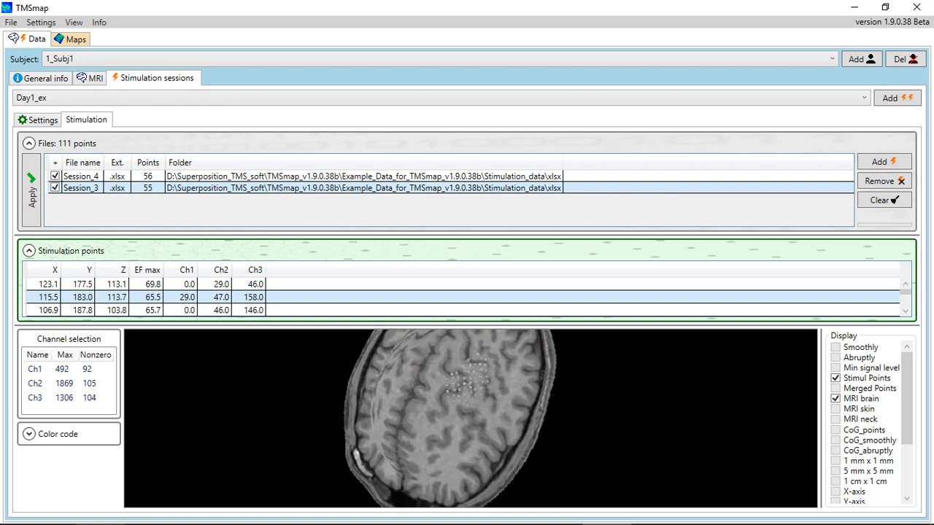
Show Day1_ex's Ch2 responses as coloured merged points, then go to the empty Maps workspace
left_click(69, 382)
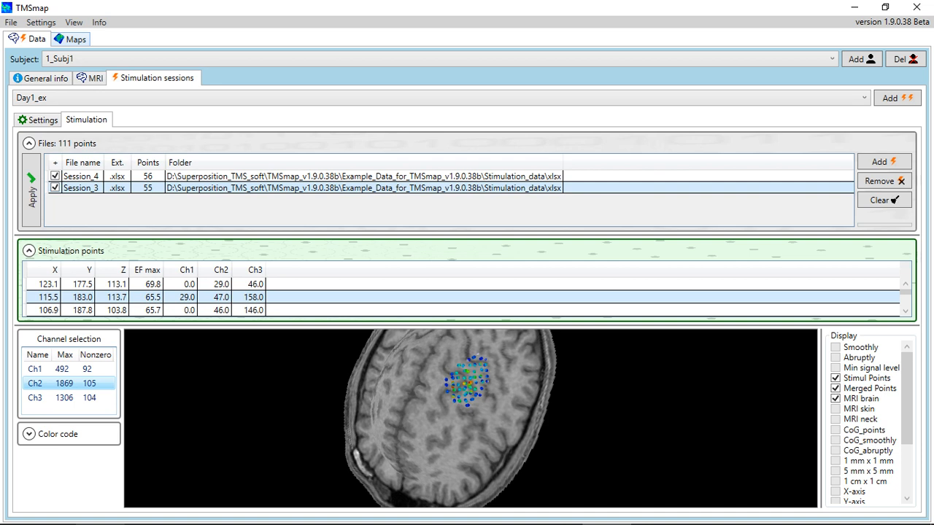
left_click(71, 38)
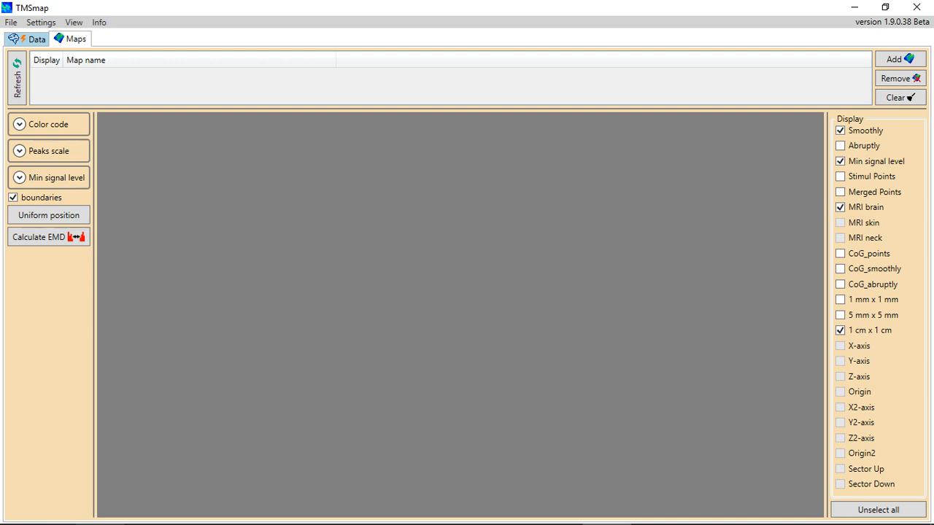
Unselect all map display options and bring up the Map adding dialog
left_click(878, 509)
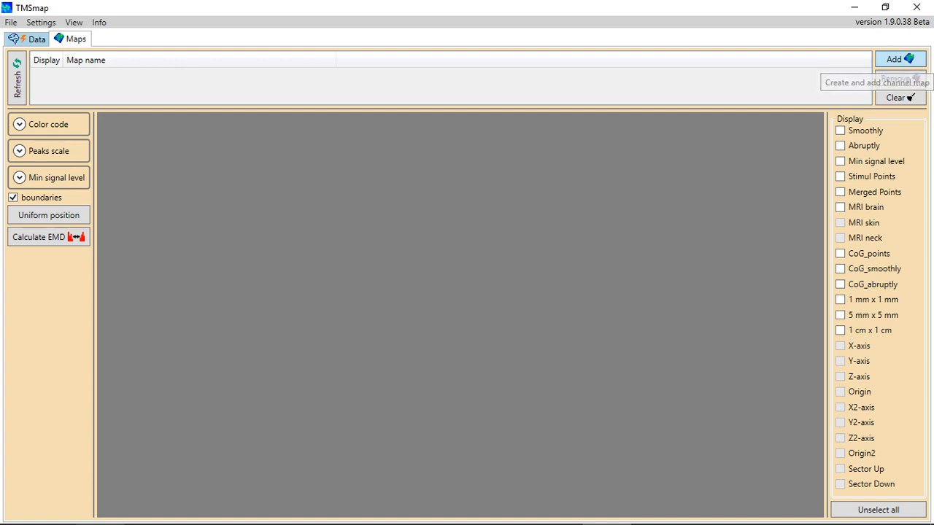
left_click(898, 59)
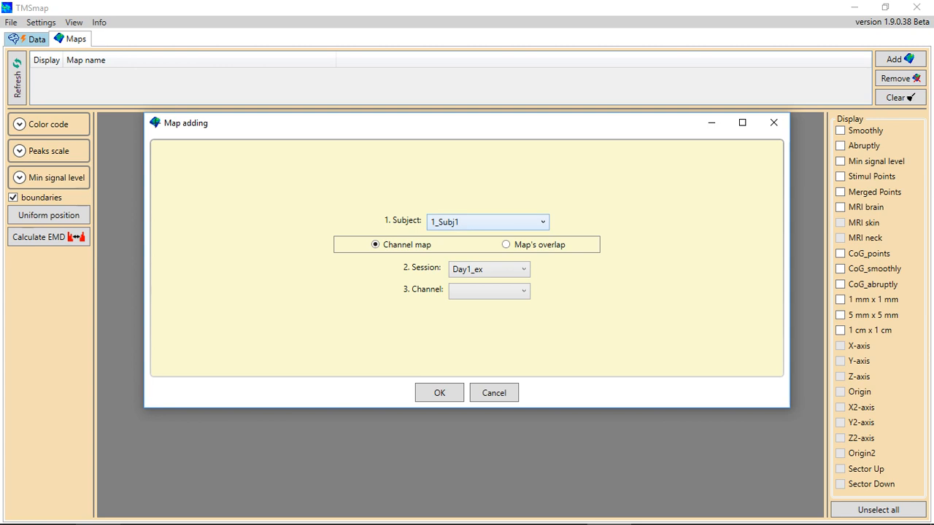
Choose subject 1_Subj1, session Day1 and channel Ch1 in the Map adding dialog and confirm
key("alt+Down")
key("Return")
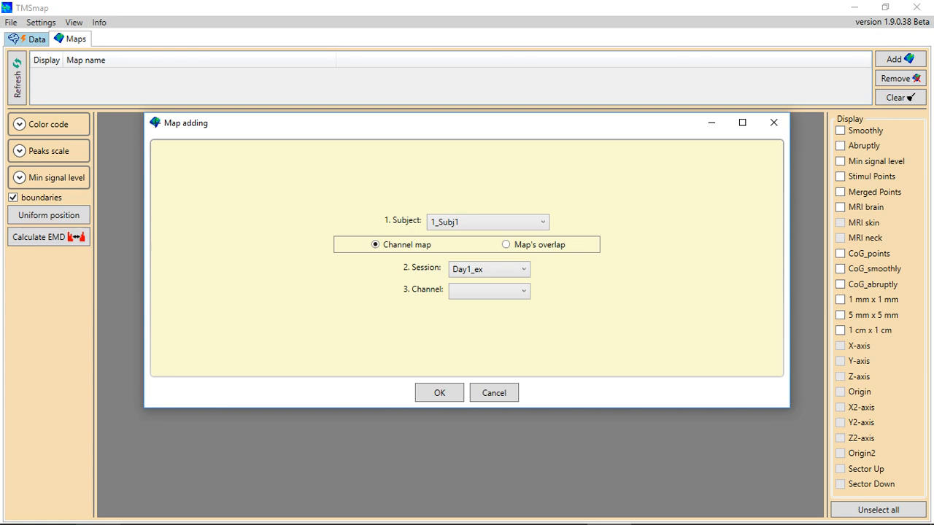
left_click(489, 270)
left_click(474, 285)
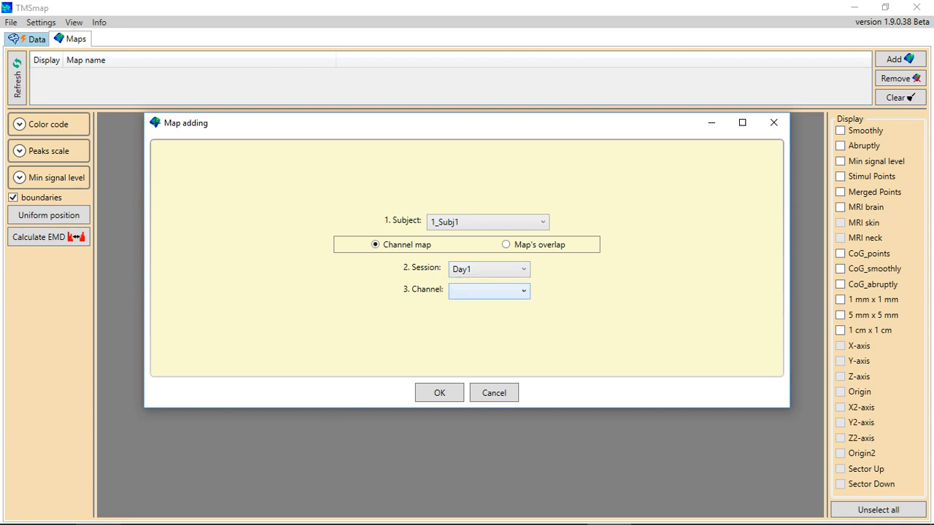
left_click(489, 290)
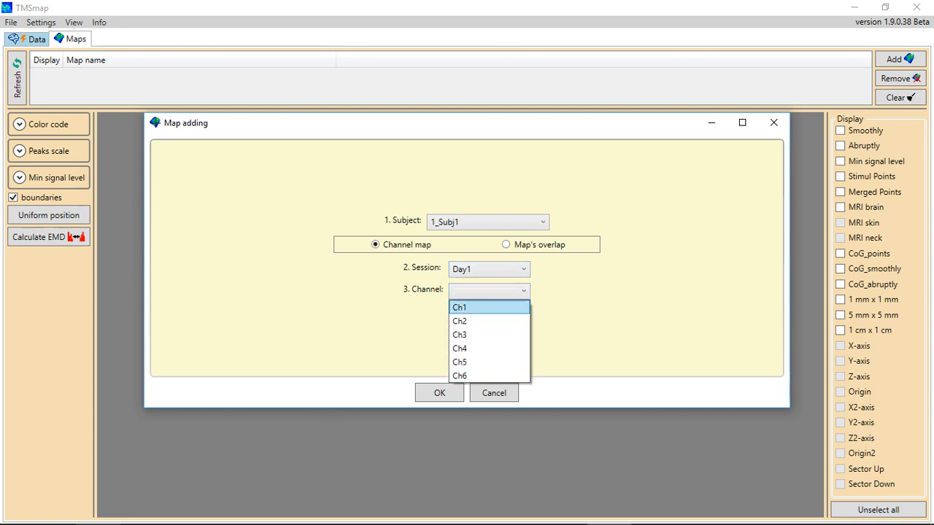
key("Return")
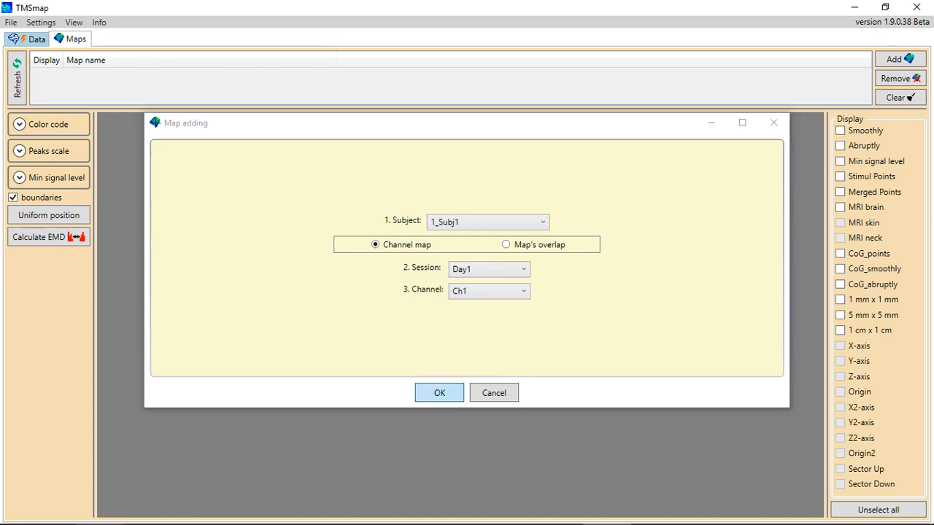
key("Return")
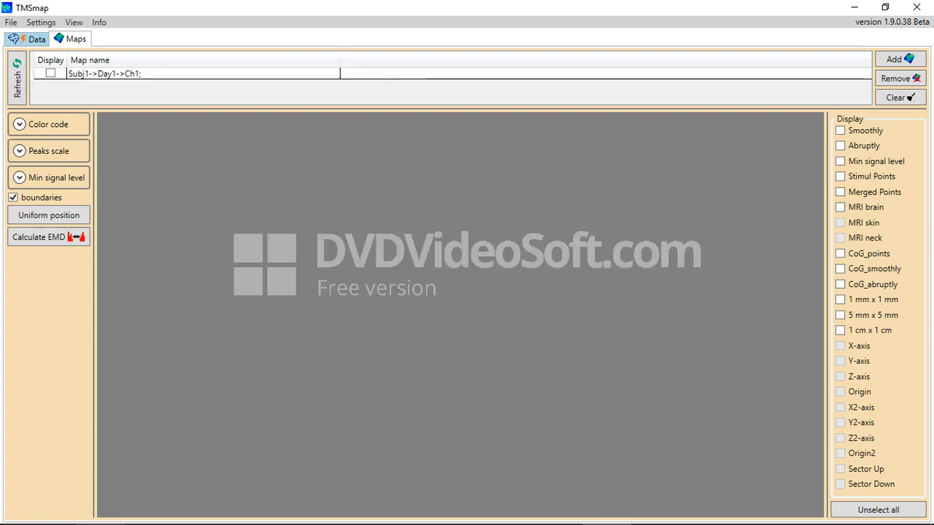
Display the Subj1->Day1->Ch1 map (4.48 cm^2, max 402.5 uV) over the MRI brain
left_click(51, 73)
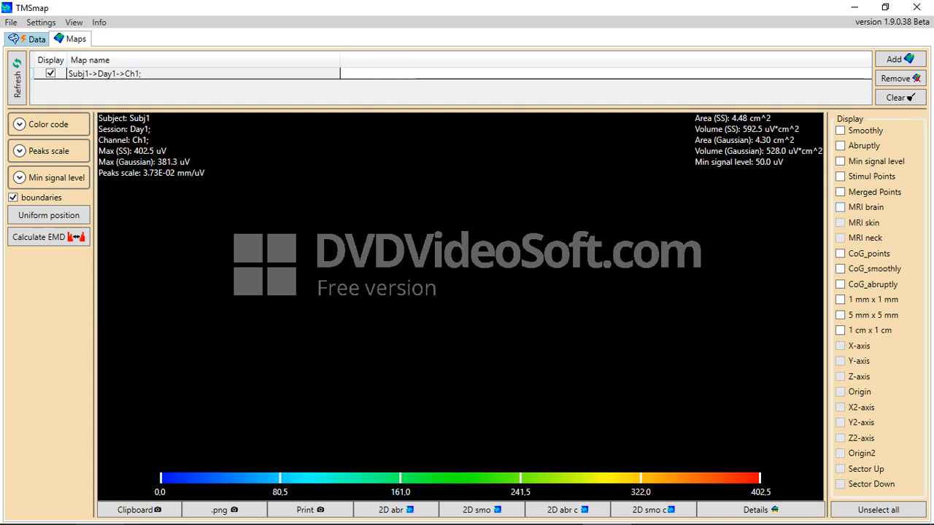
left_click(839, 207)
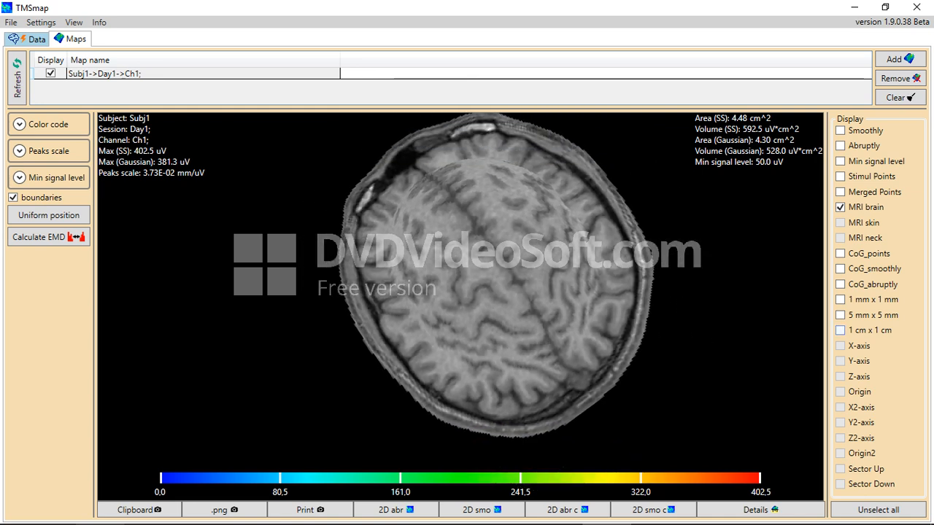
Try the 1 cm and 5 mm grids and point display options, leaving merged points shown
left_click(840, 330)
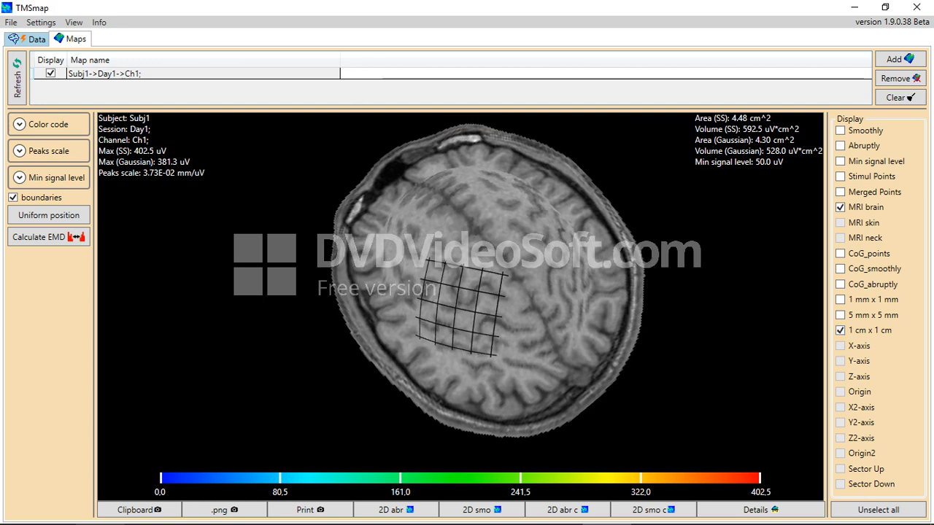
left_click(840, 329)
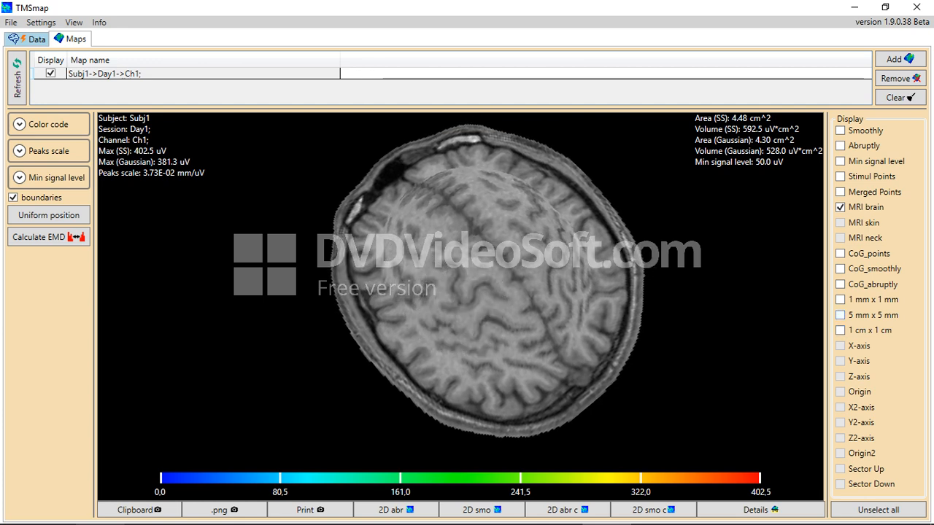
left_click(839, 314)
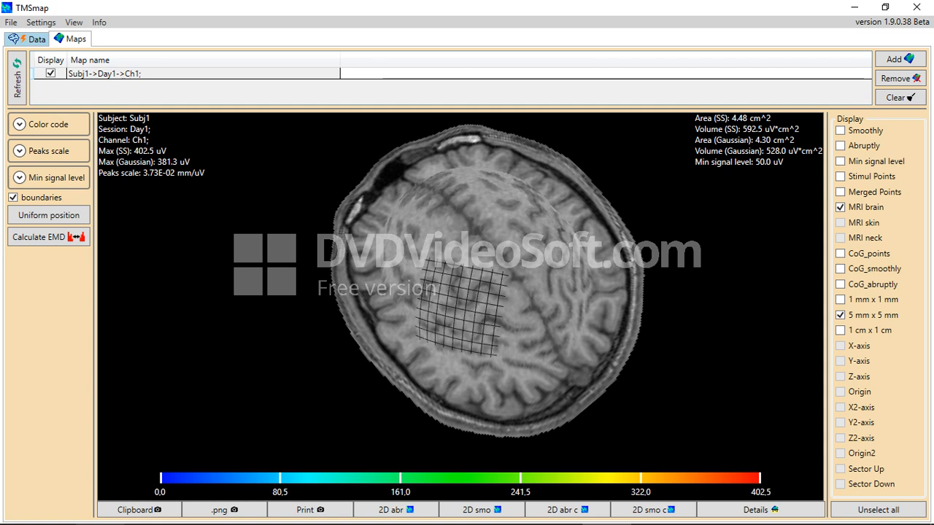
scroll(460, 292, "up", 3)
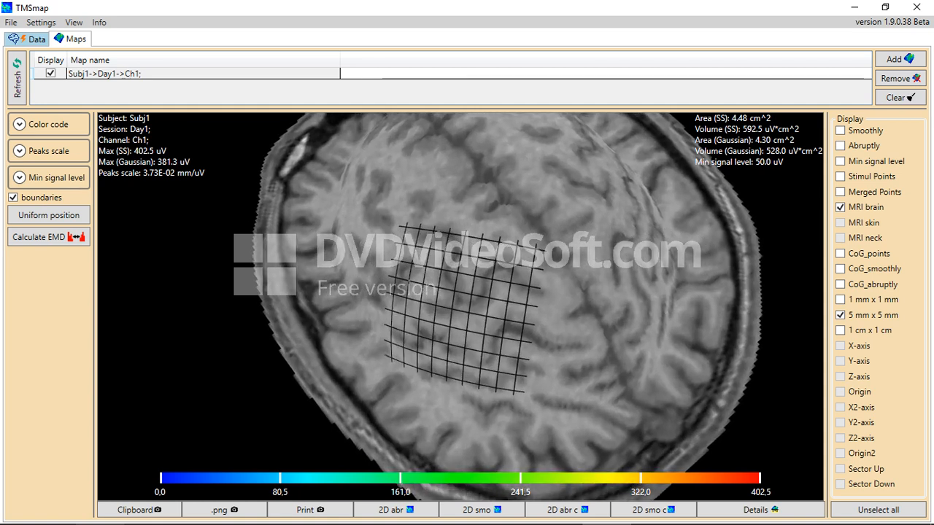
left_click(839, 176)
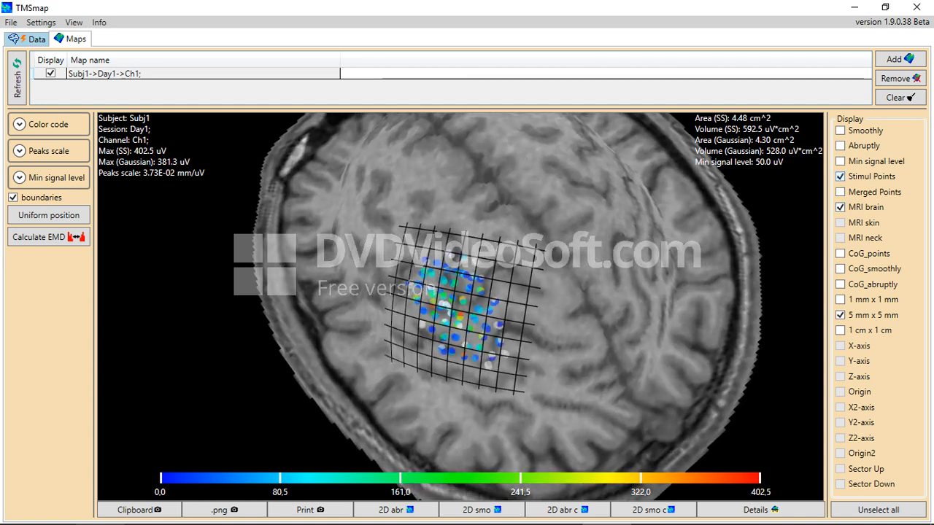
left_click(840, 176)
left_click(839, 192)
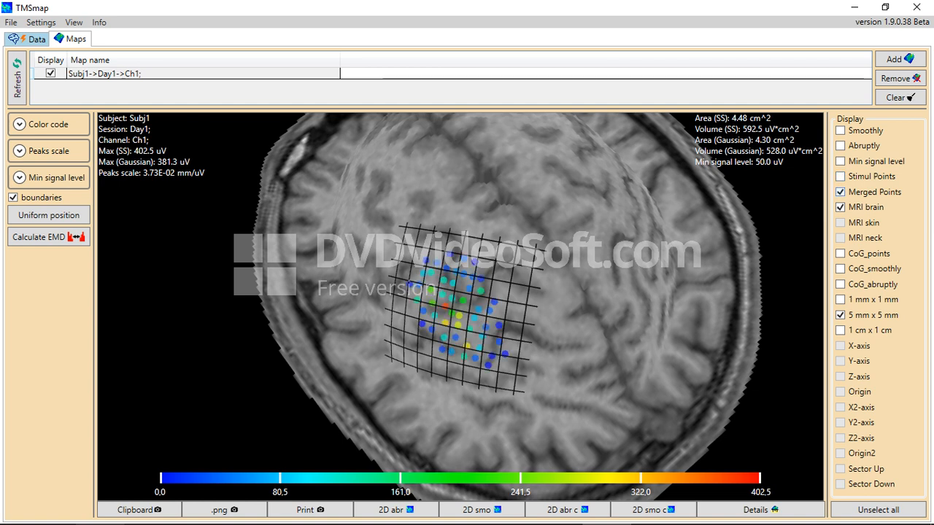
left_click(840, 192)
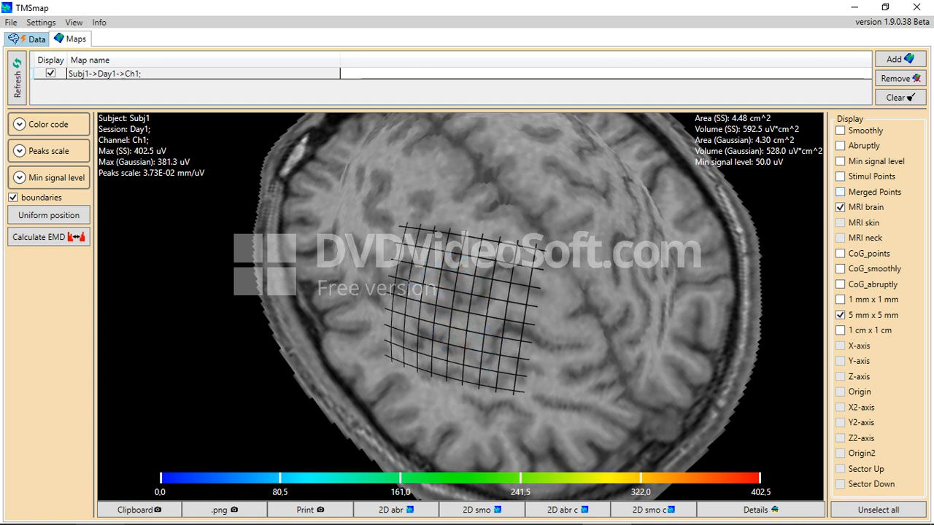
left_click(840, 176)
left_click(840, 176)
left_click(840, 192)
Add the minimum-signal plane and smoothed colour surface, and turn off the 5 mm grid
left_click(839, 161)
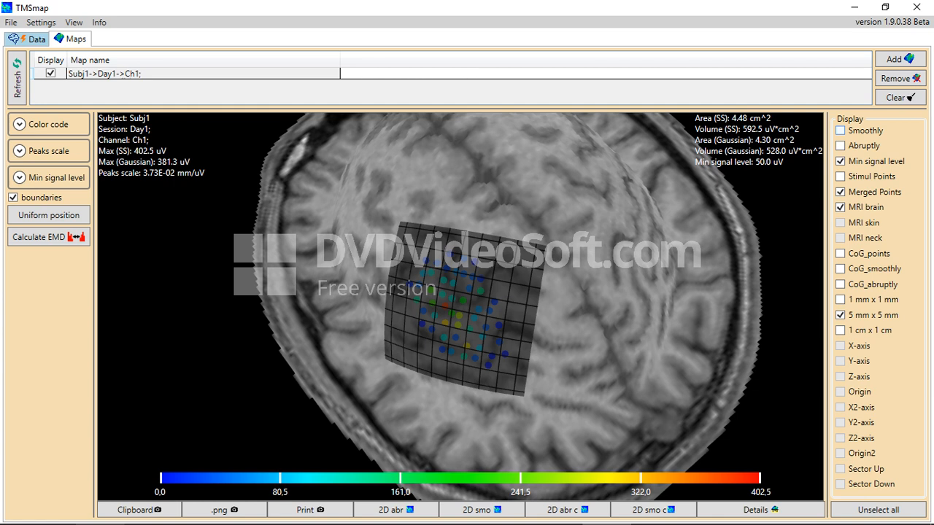
left_click(840, 130)
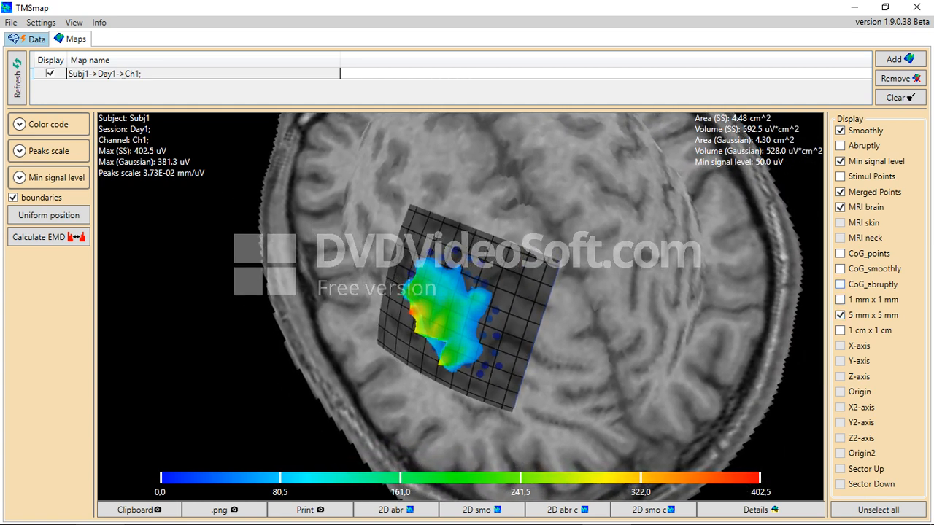
left_click(839, 314)
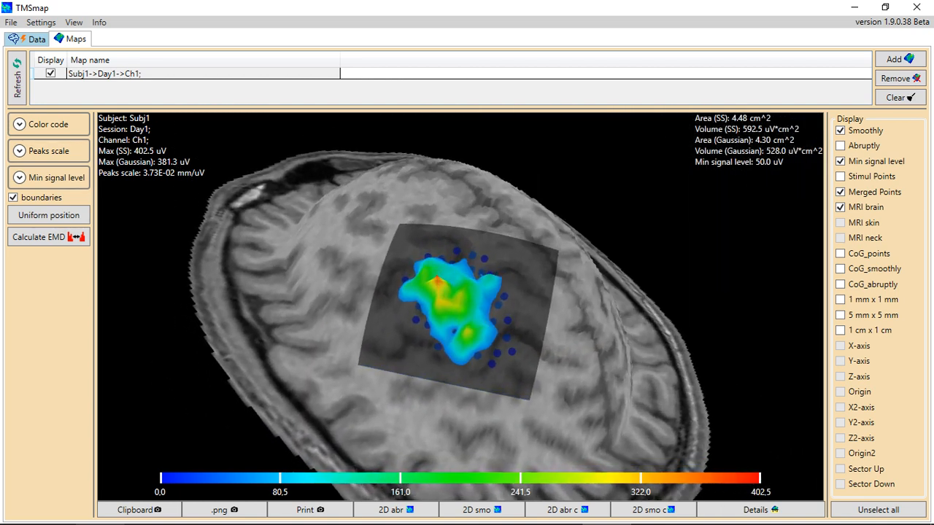
left_click(19, 151)
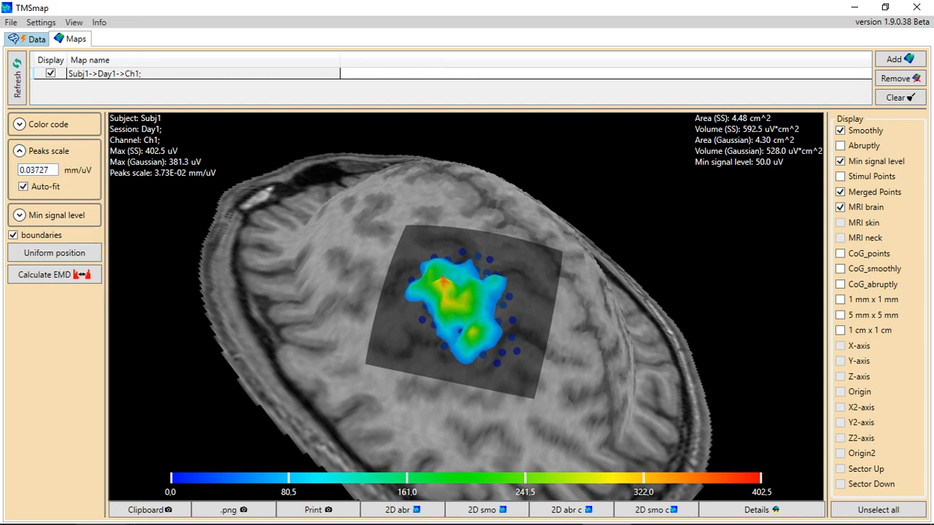
Turn off Auto-fit and apply a peaks scale of 0.00037 mm/uV
left_click(23, 186)
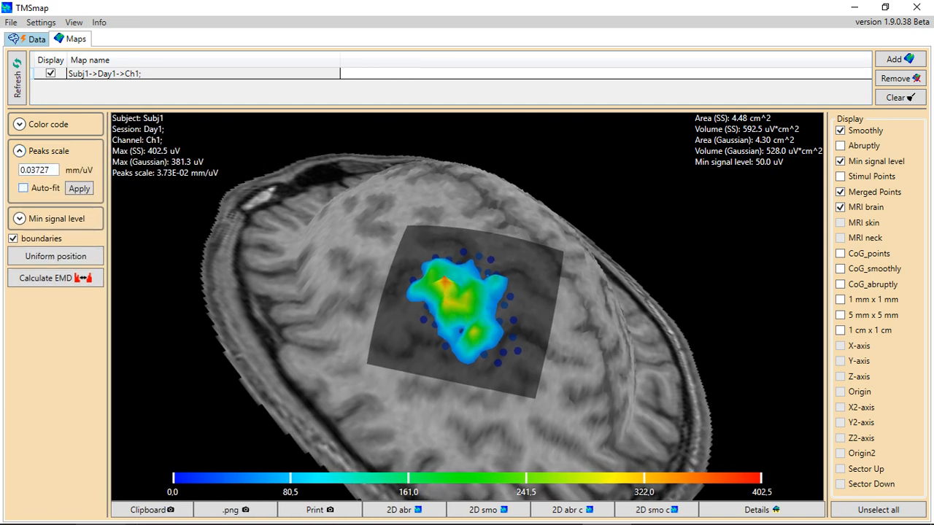
left_click(24, 169)
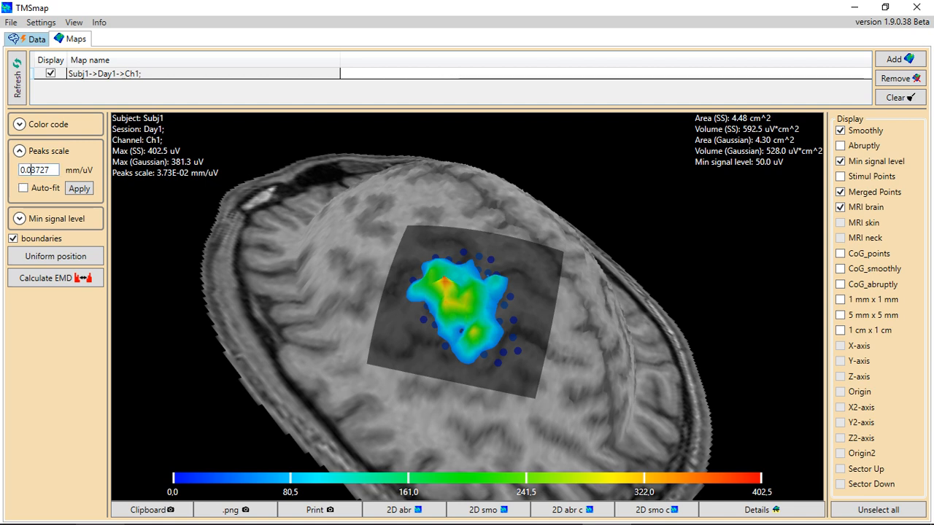
type("00")
left_click(79, 188)
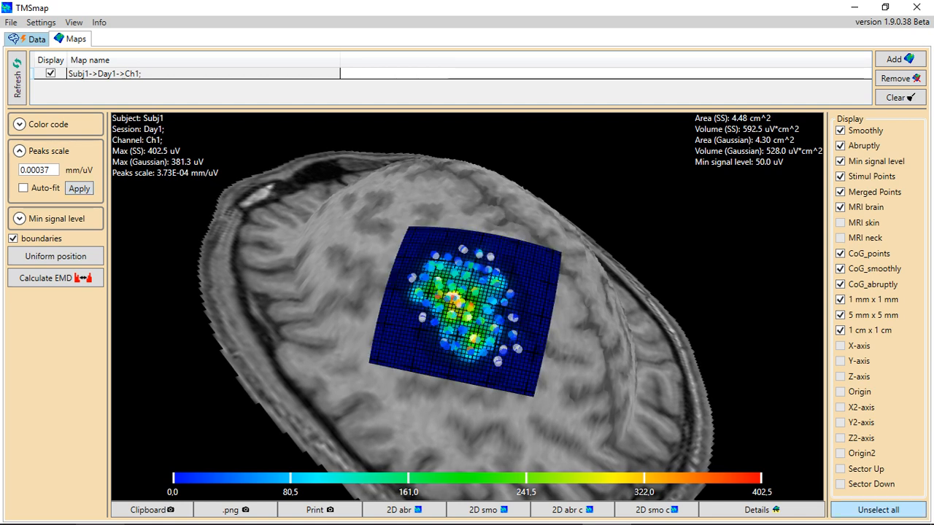
Reset the display to the MRI brain, minimum-signal plane and smoothed Ch1 map, without points
left_click(878, 510)
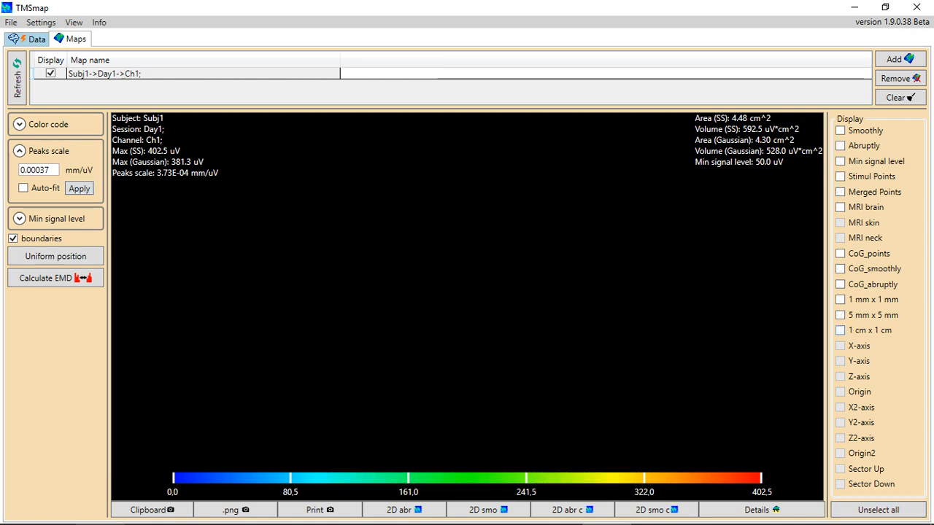
left_click(840, 207)
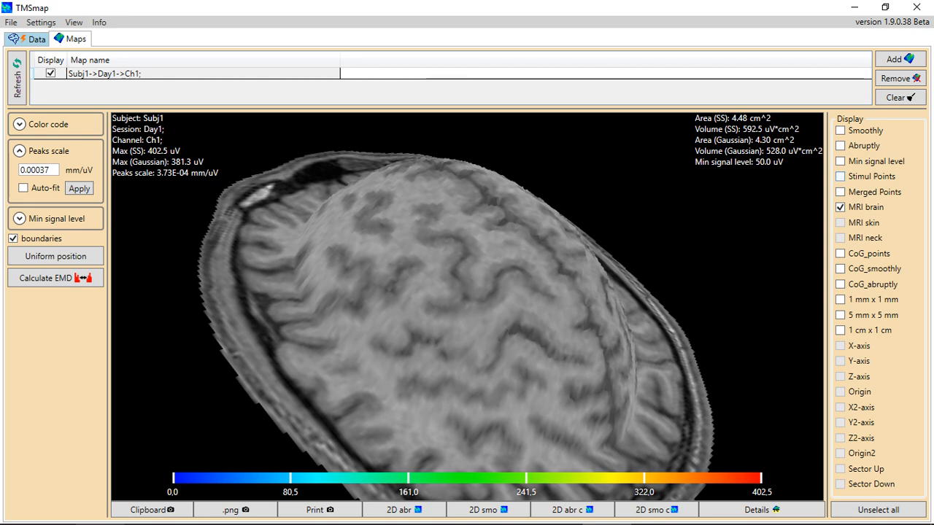
left_click(840, 176)
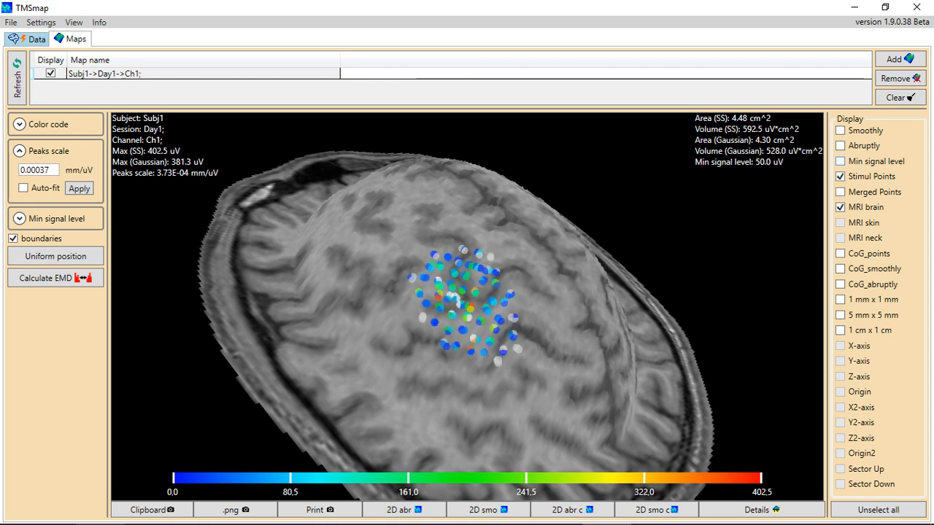
left_click(840, 161)
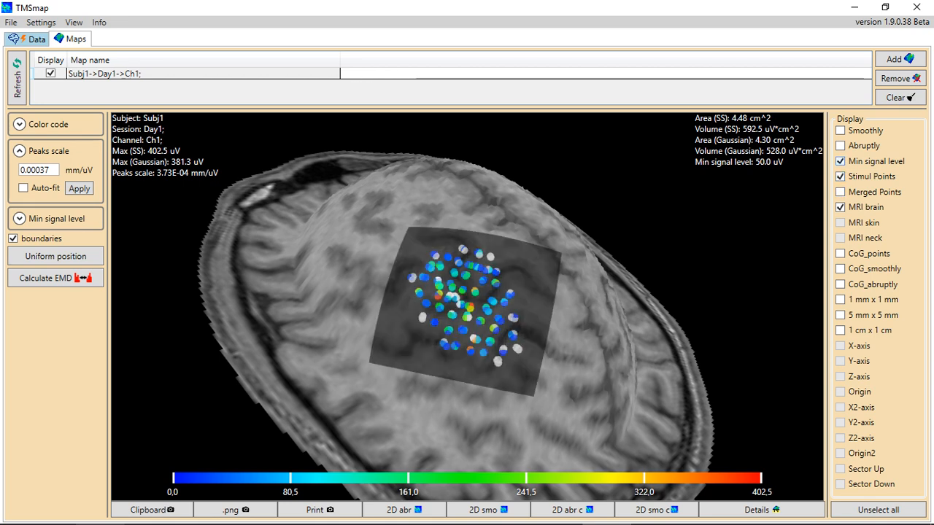
left_click(839, 131)
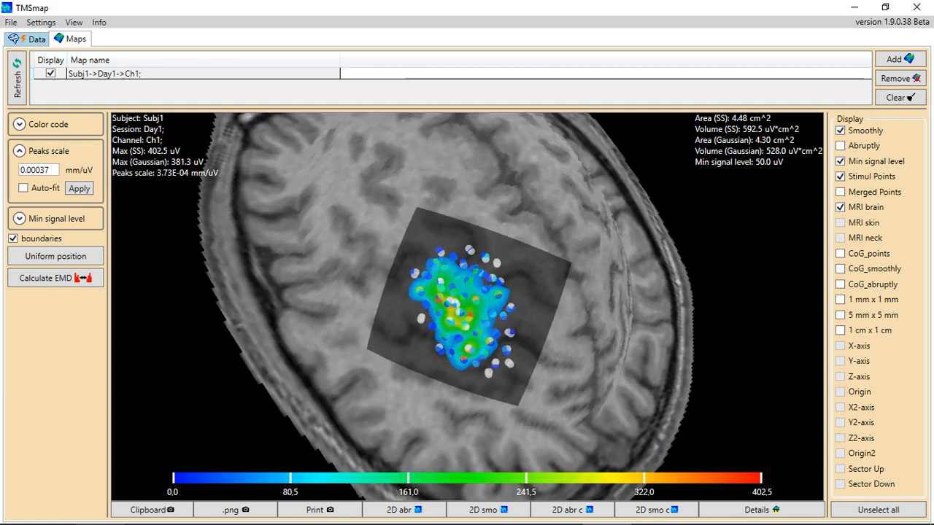
left_click(839, 177)
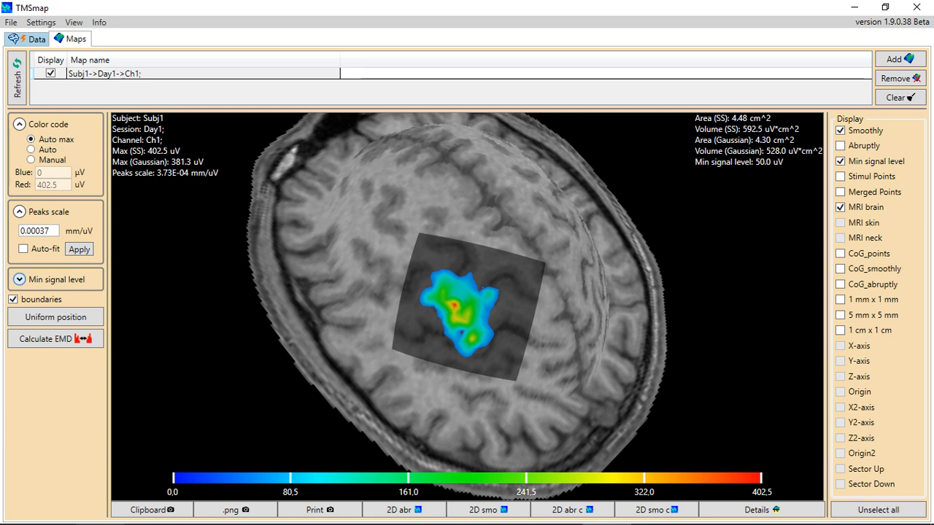
Raise the minimum signal level from 50.0 to 200.0 uV
left_click(18, 279)
double_click(25, 295)
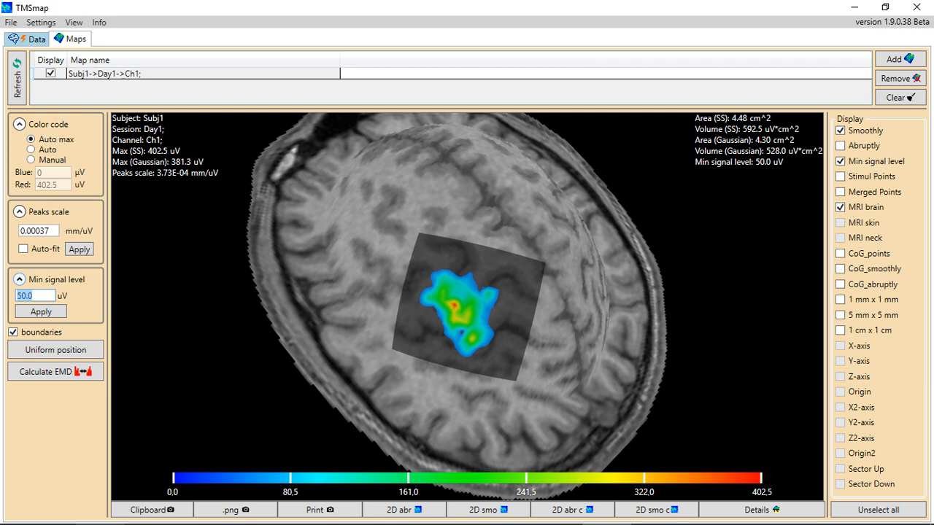
type("2.0")
key("Left")
key("Left")
type("00")
key("Return")
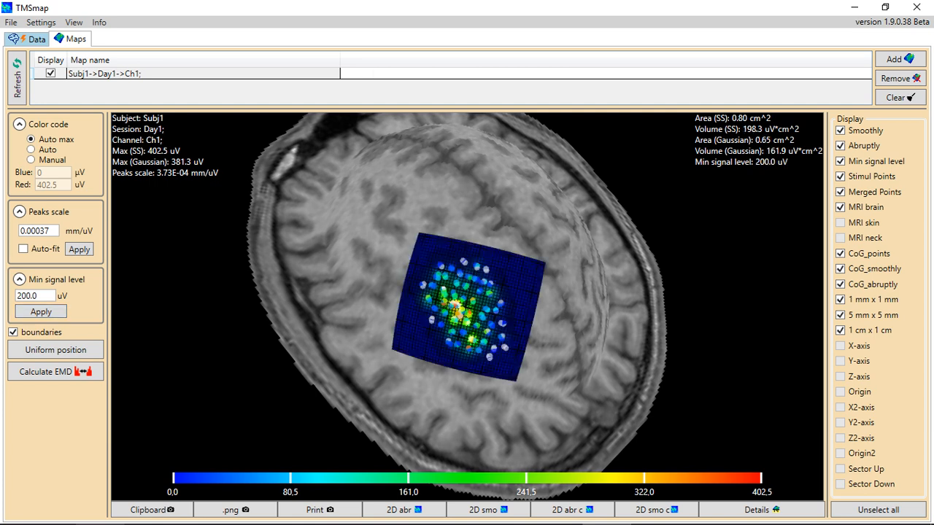
Reset the display layers to show only MRI brain, Min signal level shading and Smoothly
left_click(878, 510)
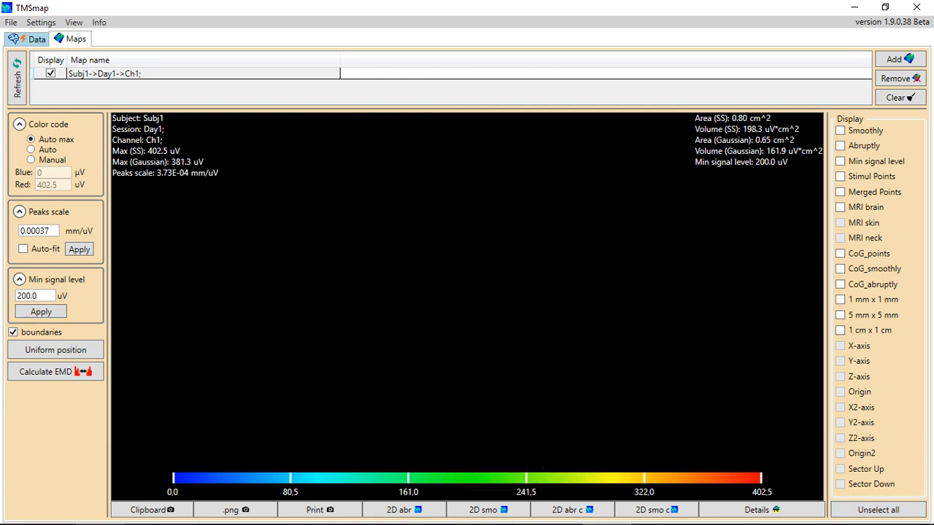
left_click(840, 207)
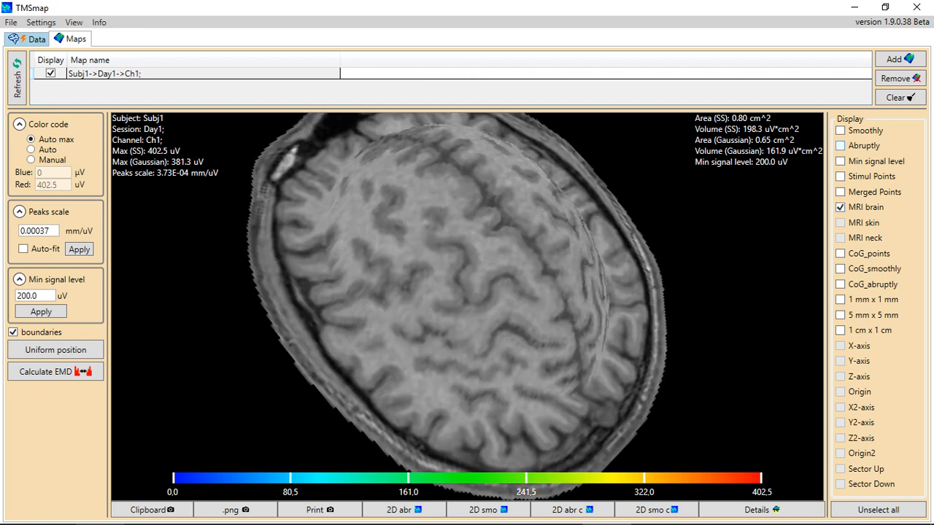
left_click(839, 161)
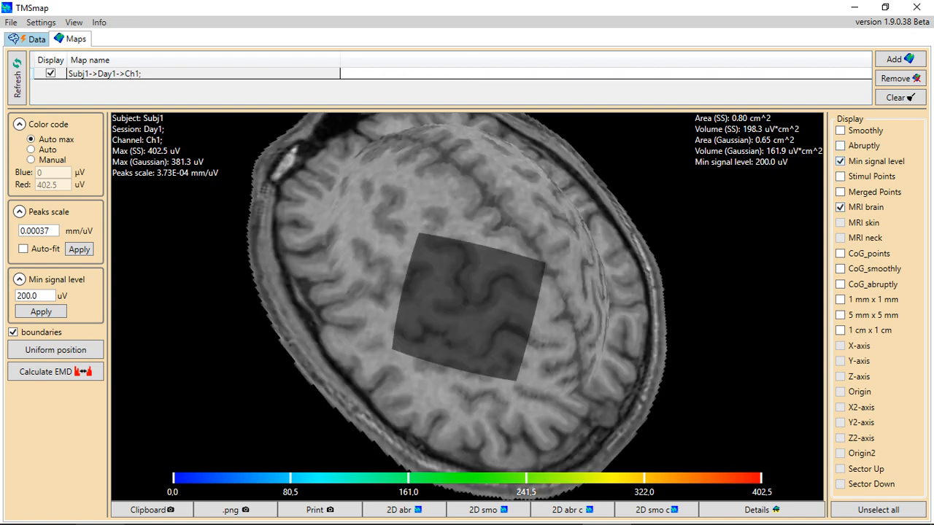
left_click(840, 131)
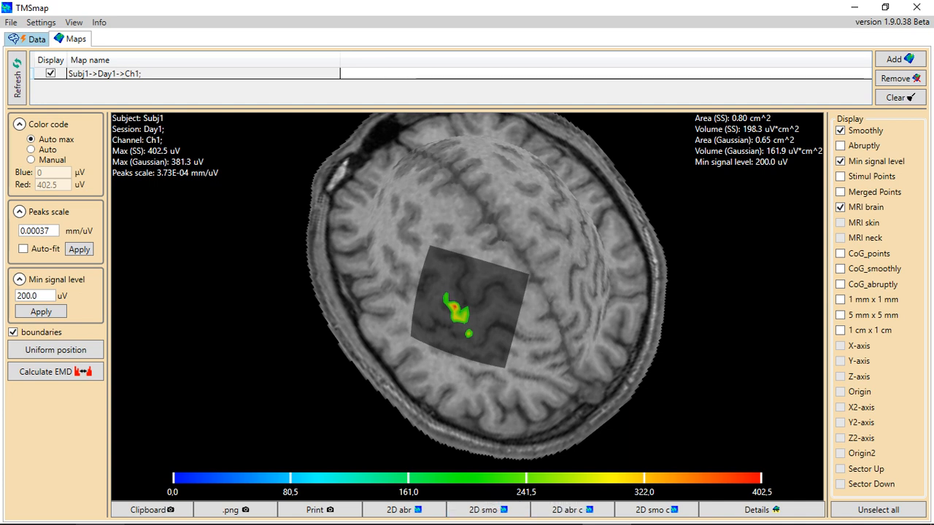
left_click(760, 510)
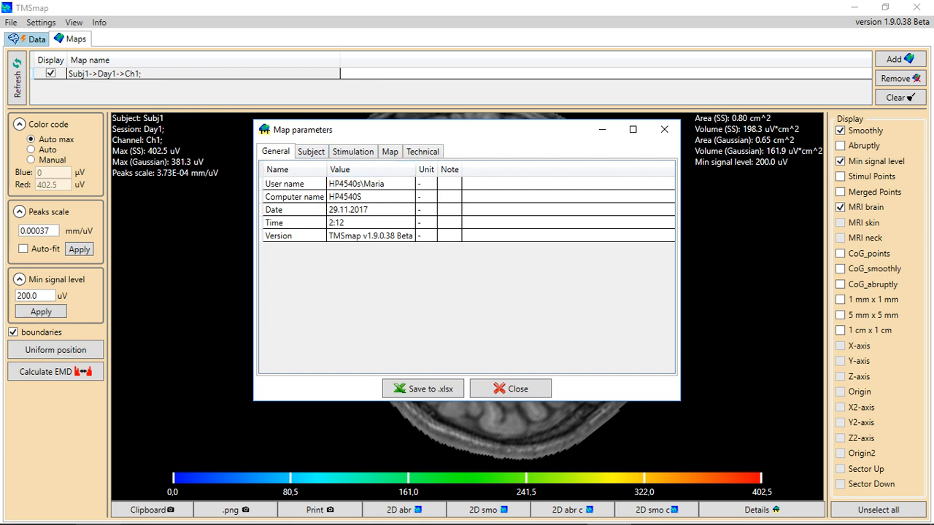
key("ctrl+Tab")
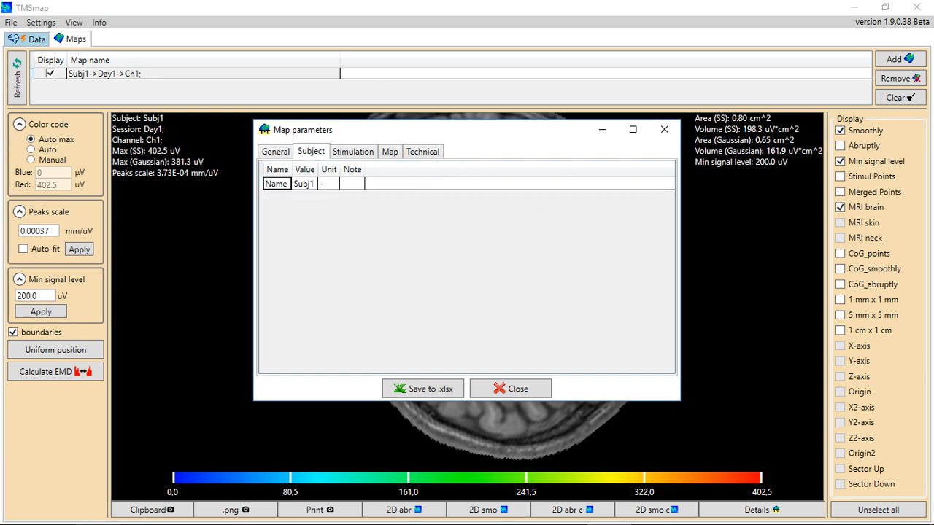
key("ctrl+Tab")
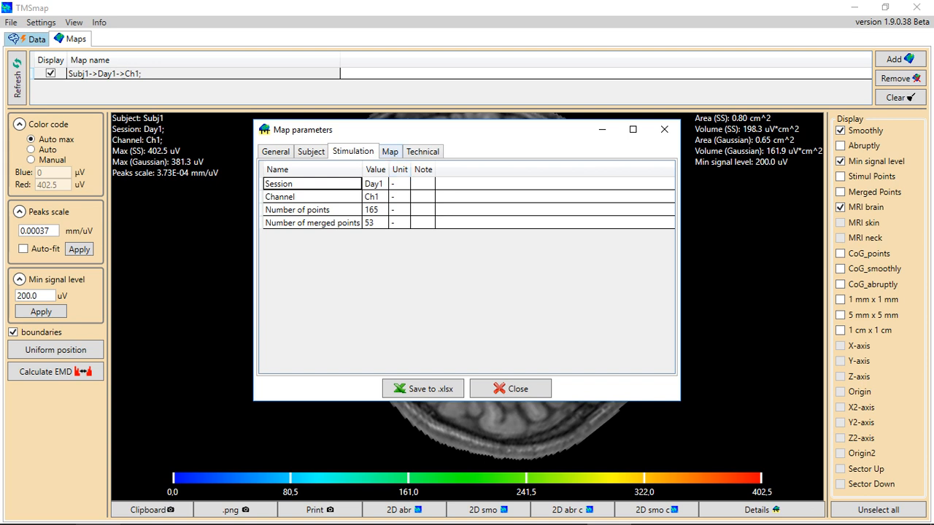
key("ctrl+Tab")
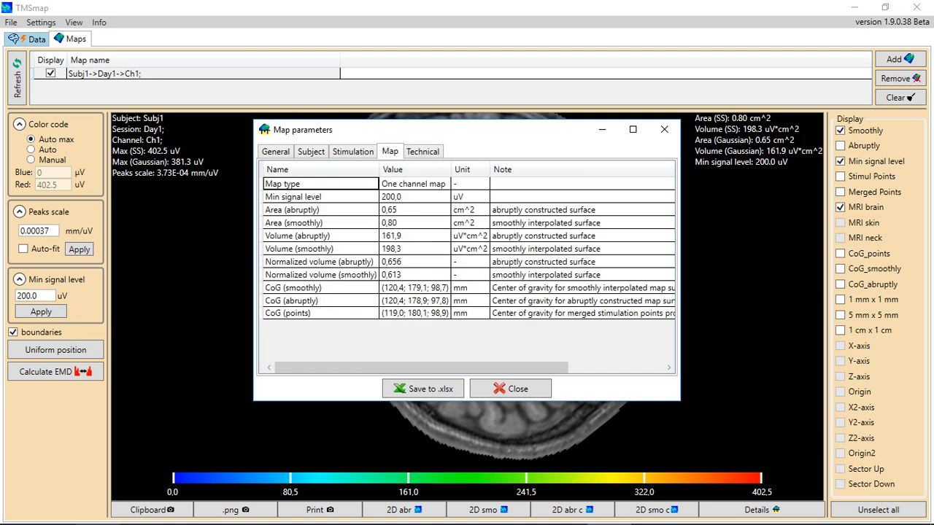
key("ctrl+Tab")
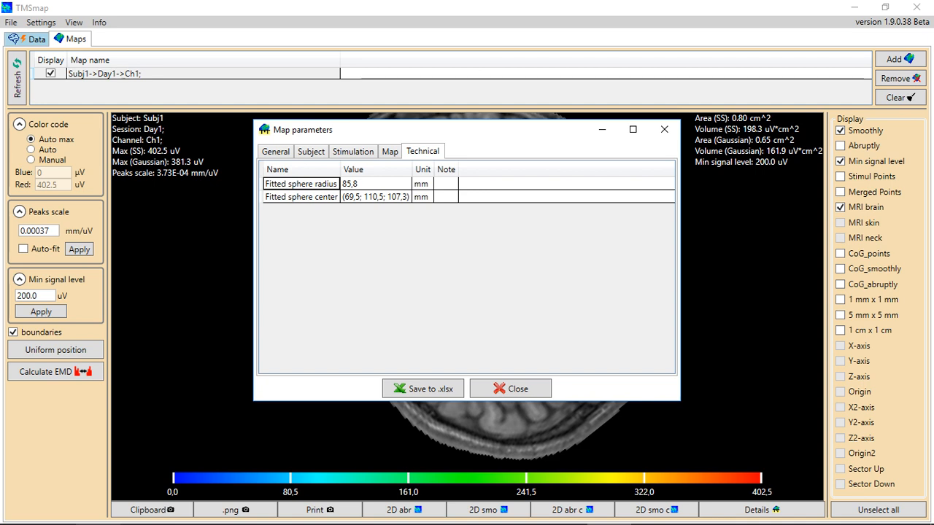
left_click(663, 129)
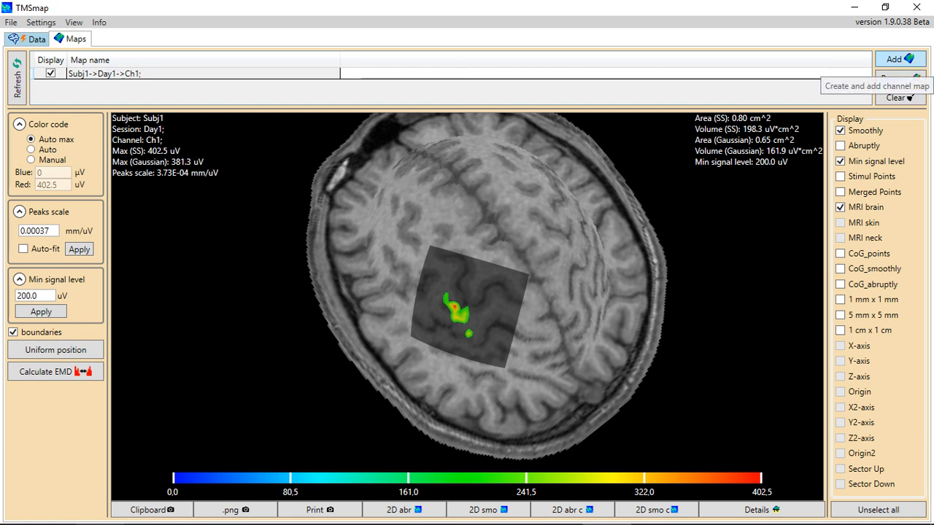
Add the Subj1 Day1 Ch2 channel map to the map list
left_click(897, 59)
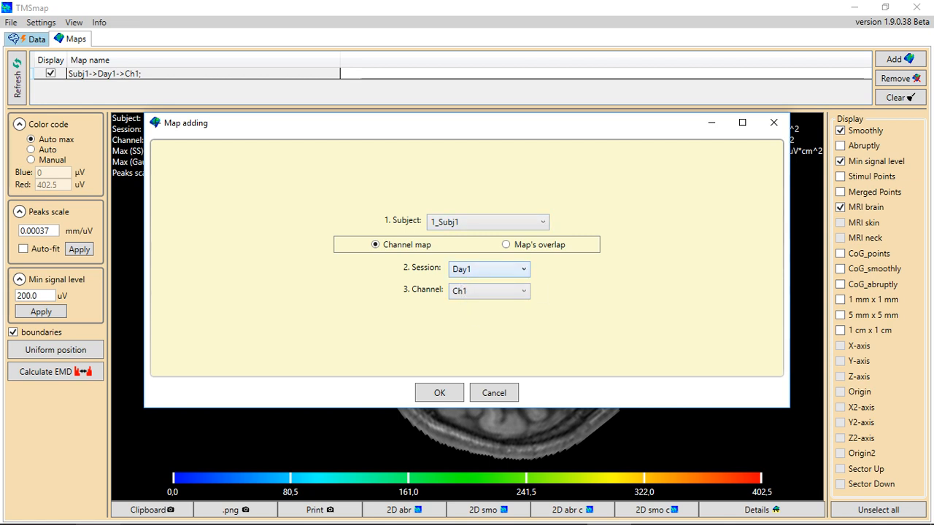
left_click(488, 269)
left_click(481, 282)
left_click(488, 291)
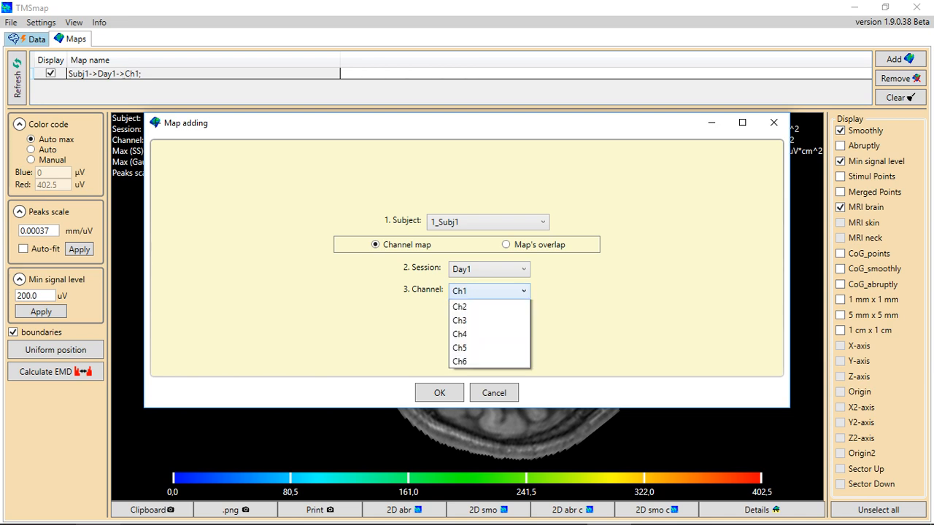
left_click(460, 307)
left_click(439, 392)
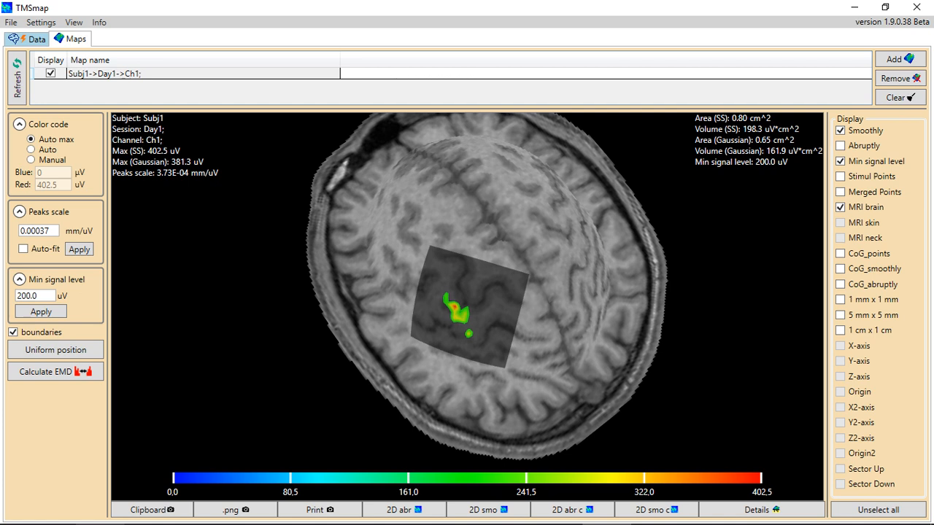
Turn on display of the new Ch2 map and start adding another map
left_click(109, 85)
left_click(50, 85)
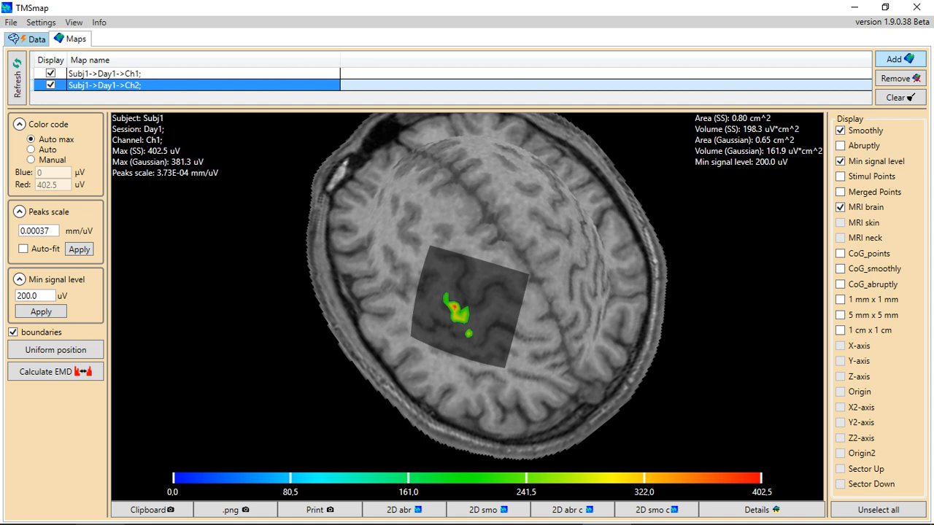
left_click(899, 59)
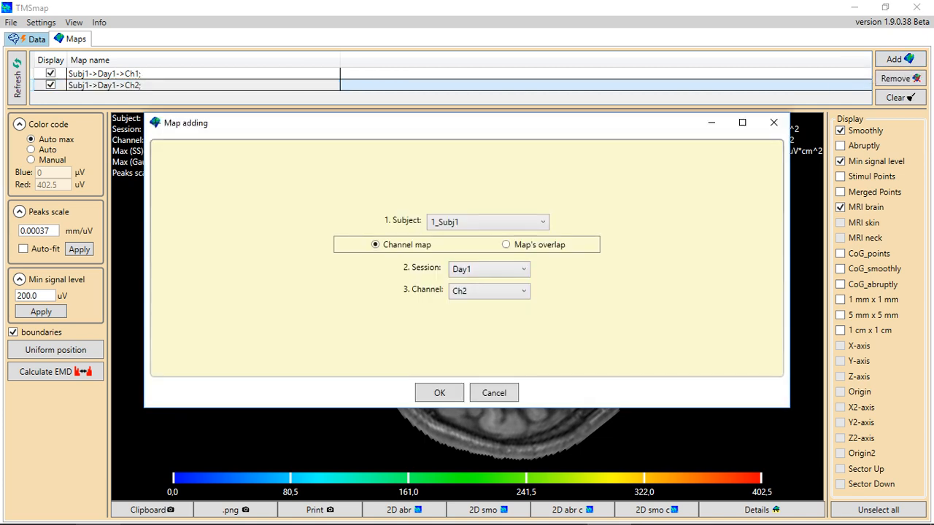
Choose Map's overlap and add Subj1->Day1->Ch1 as Map #1
left_click(506, 245)
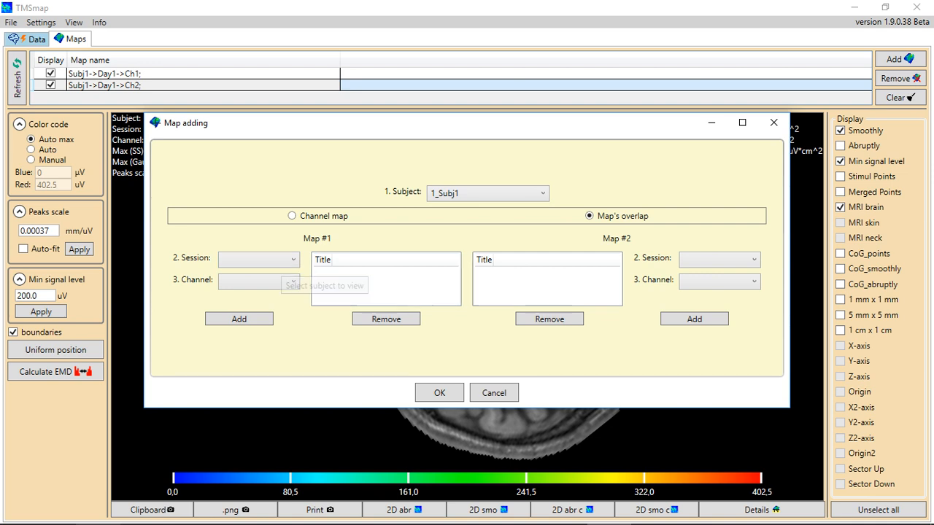
left_click(266, 260)
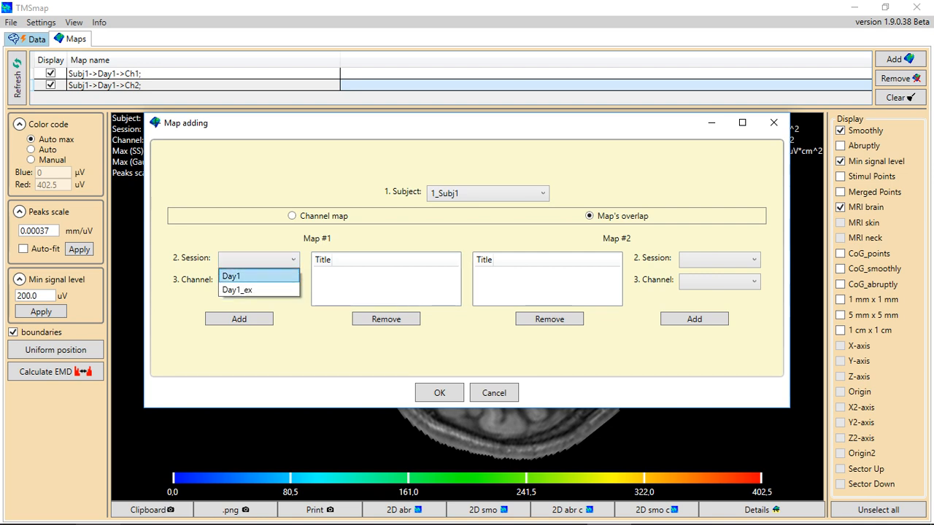
left_click(232, 275)
left_click(259, 281)
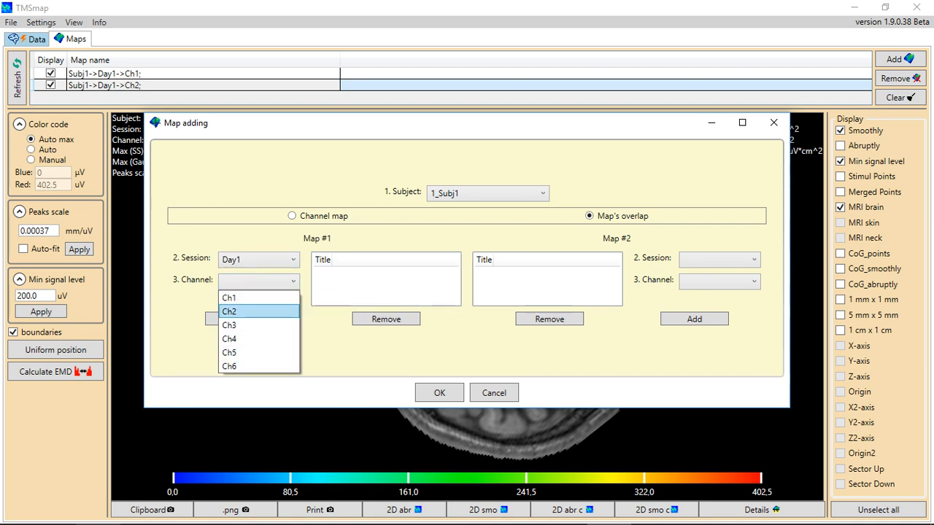
left_click(229, 311)
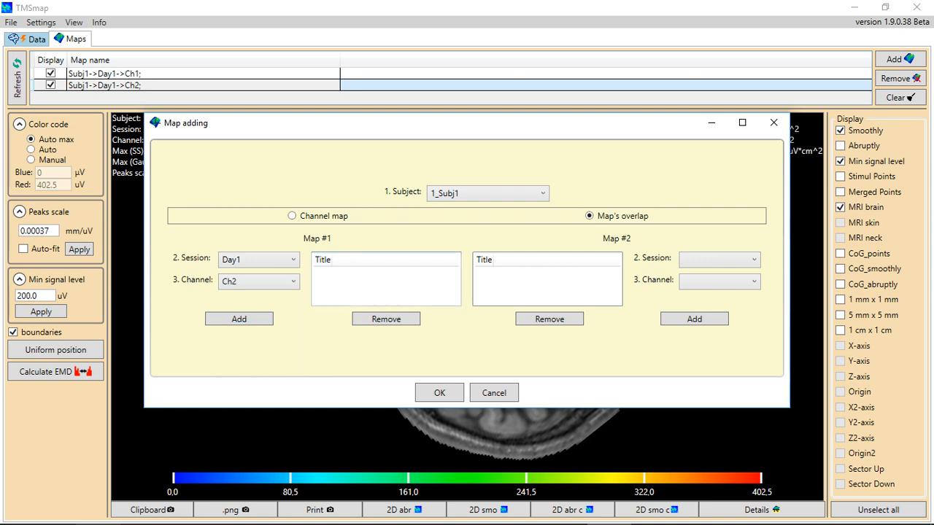
left_click(259, 280)
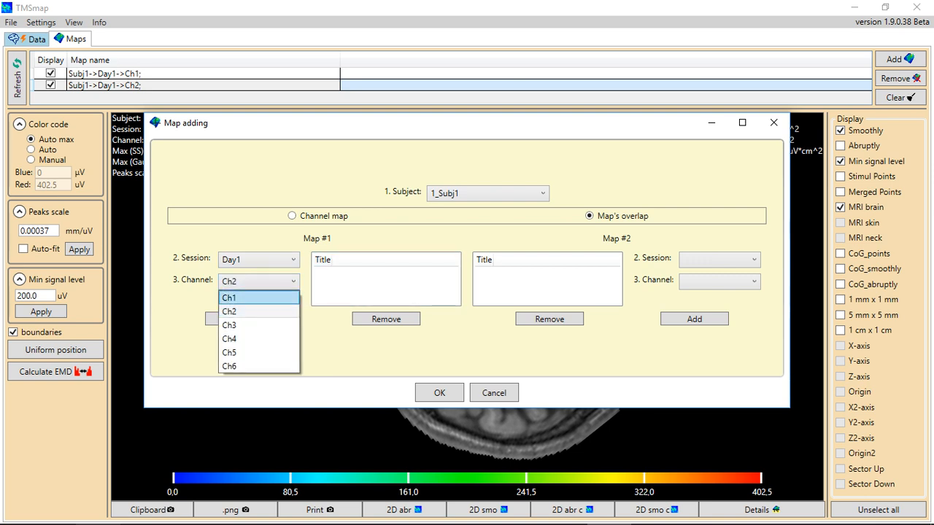
left_click(229, 296)
left_click(239, 319)
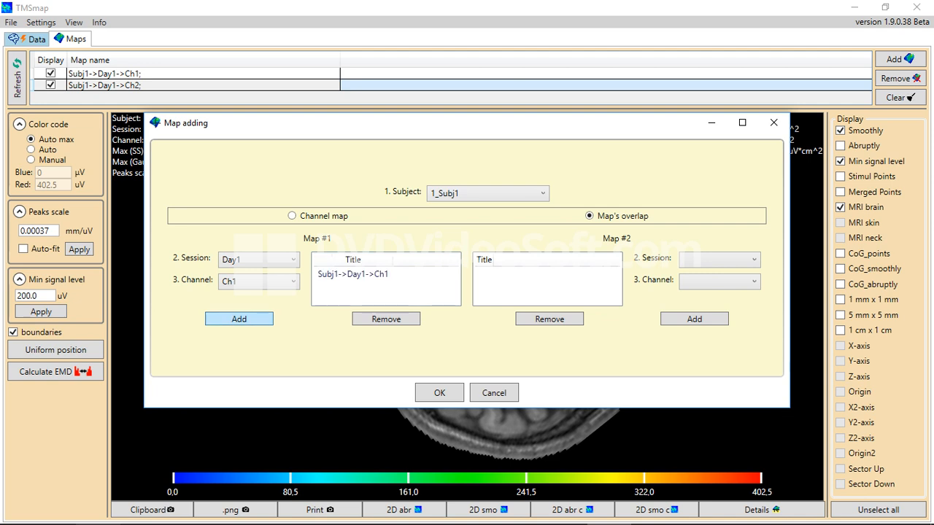
Add Subj1->Day1->Ch2 as Map #2 and confirm creating the overlap map
left_click(719, 259)
left_click(693, 270)
left_click(718, 281)
left_click(690, 312)
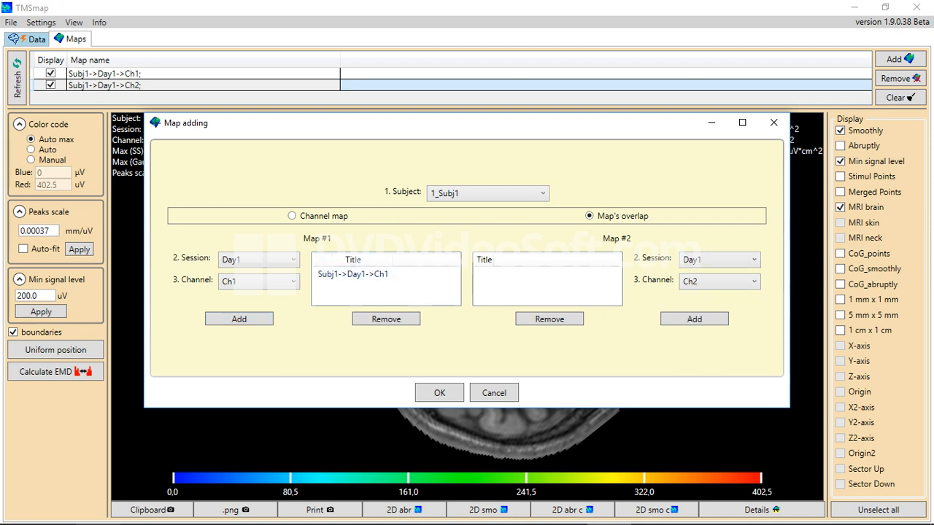
left_click(693, 319)
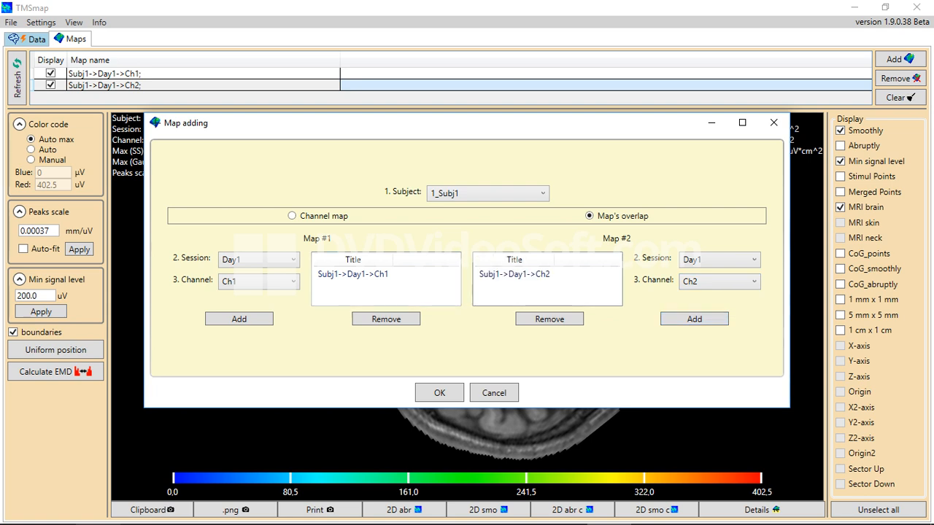
left_click(352, 274)
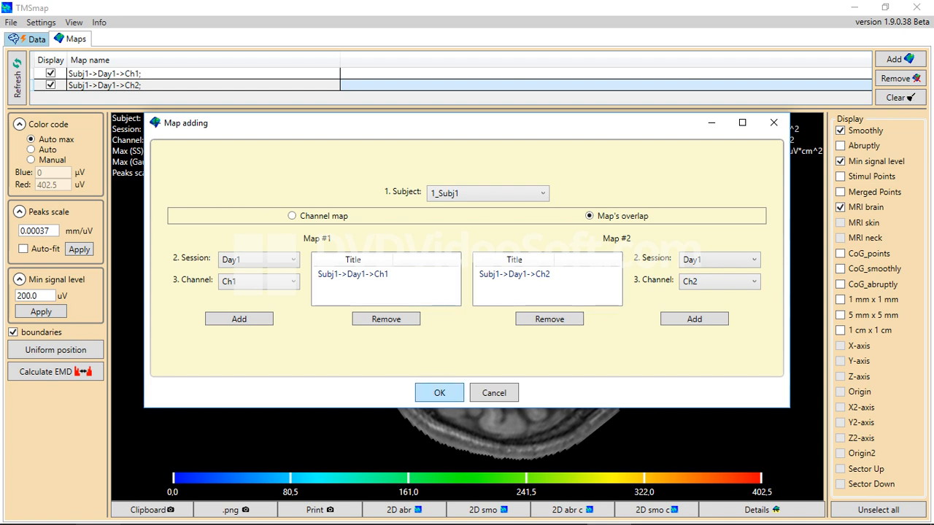
key("Return")
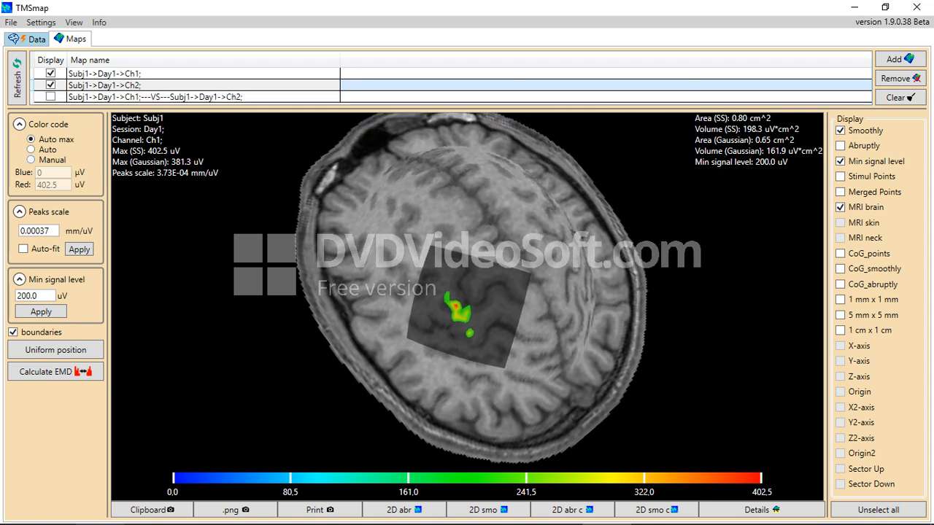
Turn on display for the Subj1->Day1->Ch1 vs Subj1->Day1->Ch2 overlap row
left_click(50, 96)
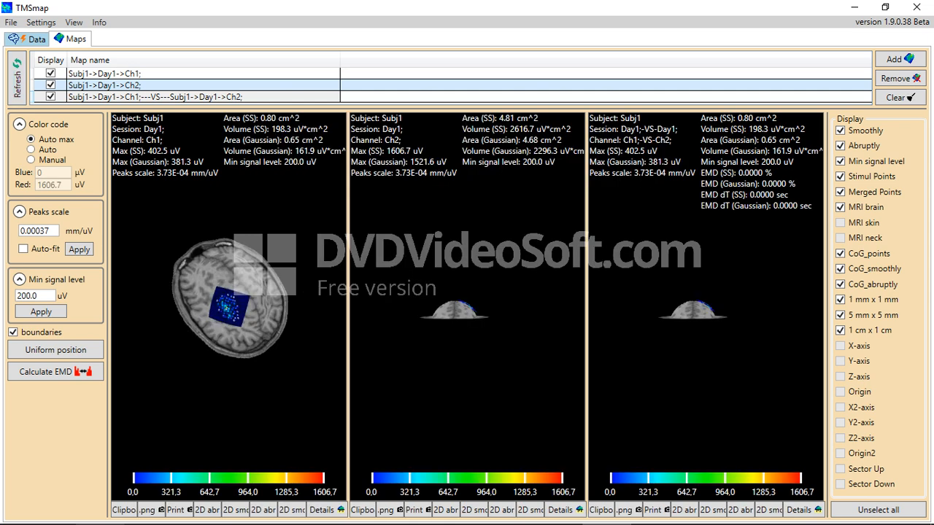
Align the three maps top-down and show MRI brain, a 5 mm grid and smoothed centres of gravity
left_click(55, 350)
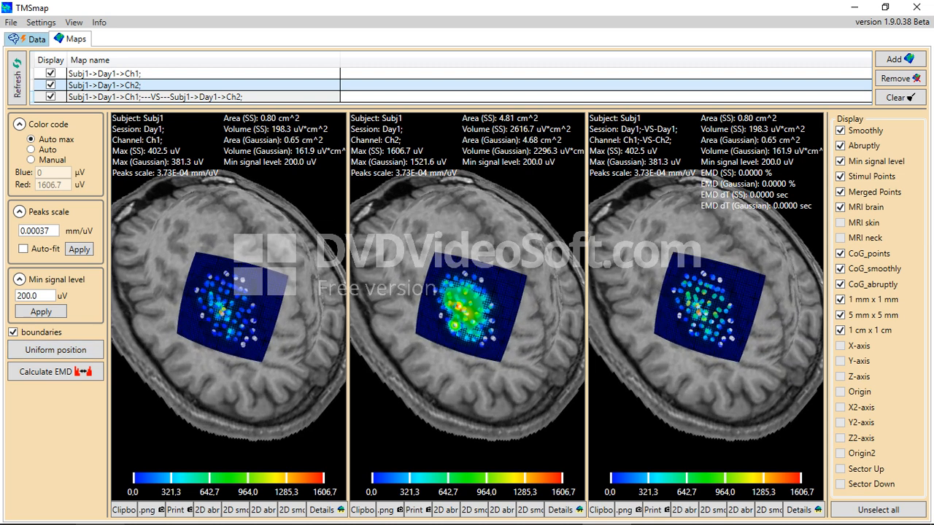
left_click(879, 509)
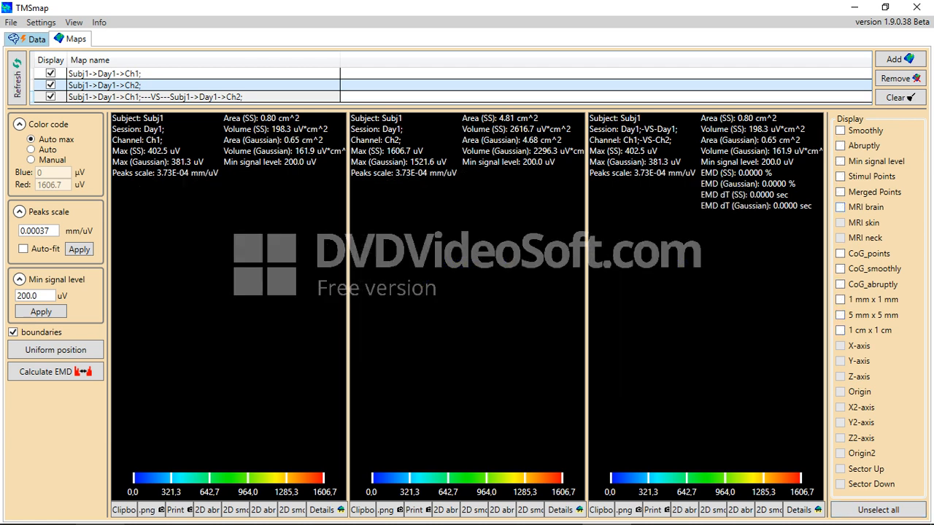
left_click(840, 207)
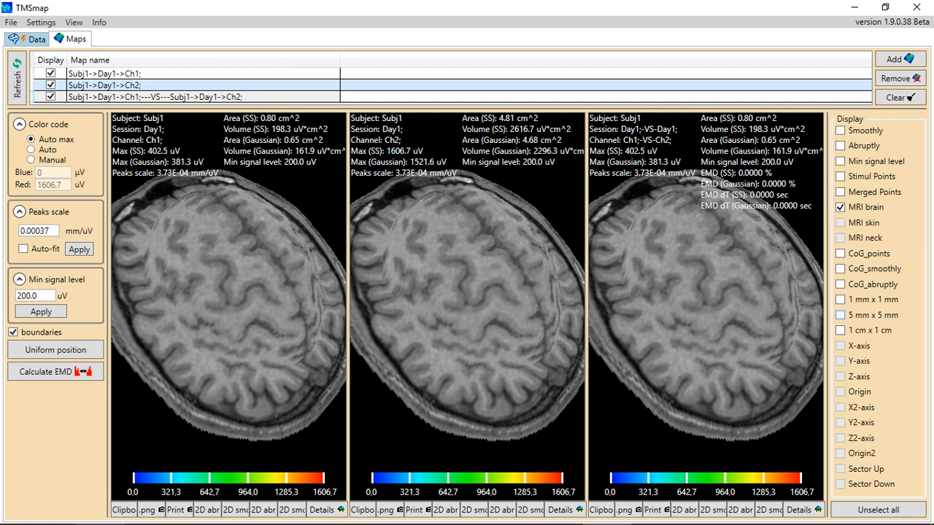
left_click(840, 315)
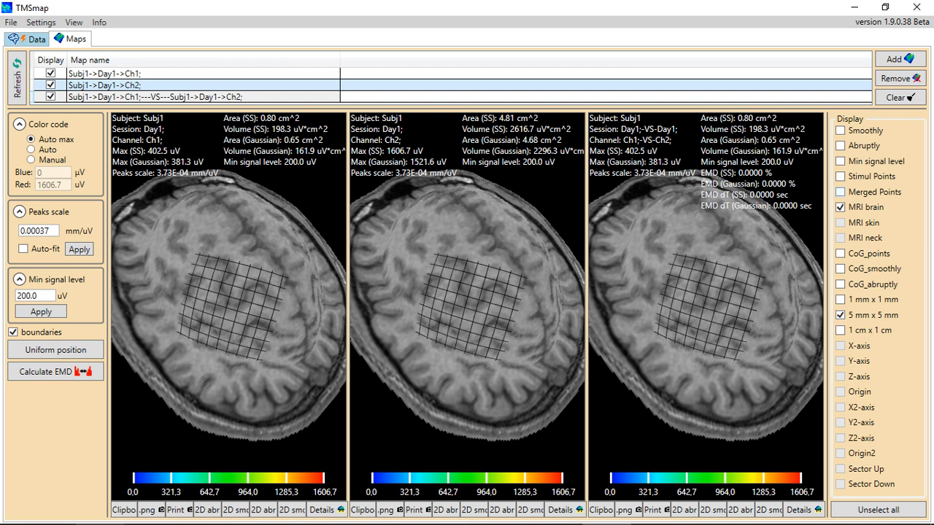
left_click(839, 253)
left_click(839, 253)
left_click(839, 268)
Add minimum-signal shading and the abruptly constructed maps, leaving stimulation points hidden
left_click(840, 162)
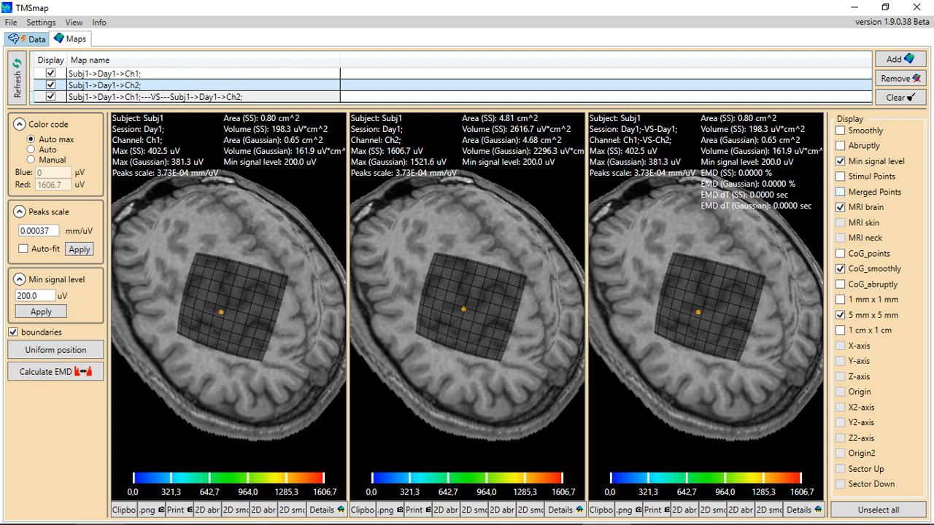
left_click(839, 177)
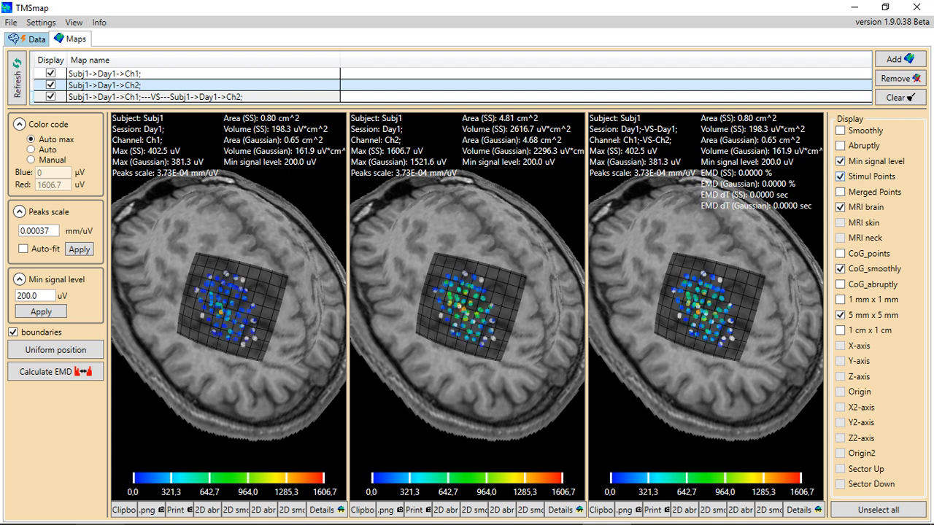
left_click(839, 175)
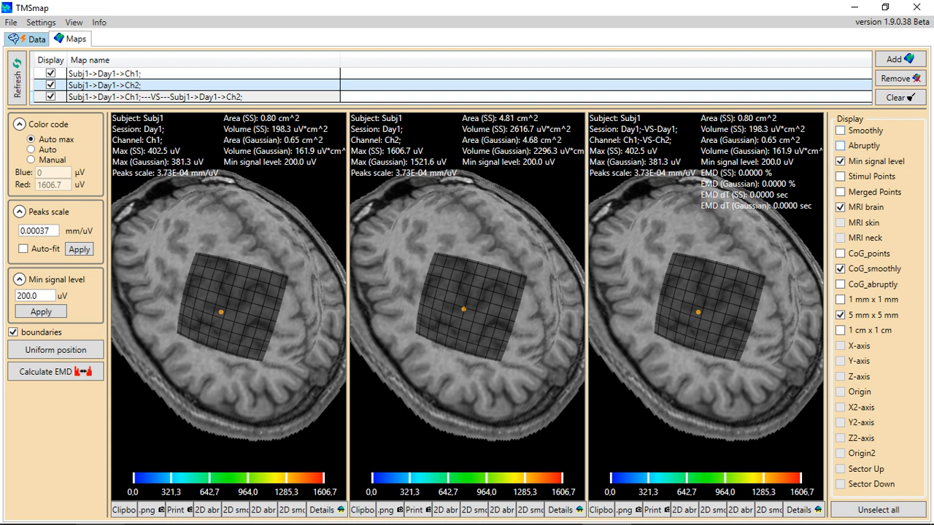
left_click(840, 145)
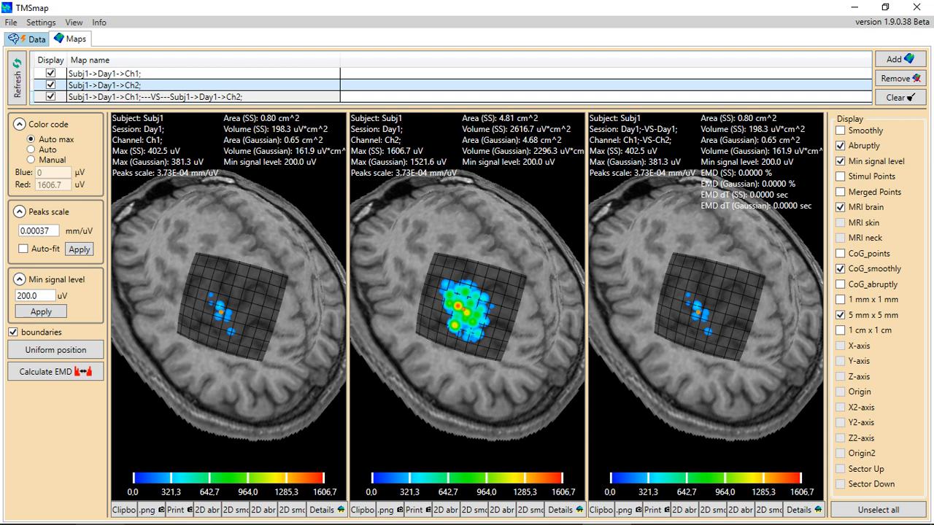
Lower the minimum signal level to 50.0 uV and apply it
left_click_drag(56, 295, 17, 296)
type("50.0")
left_click(41, 312)
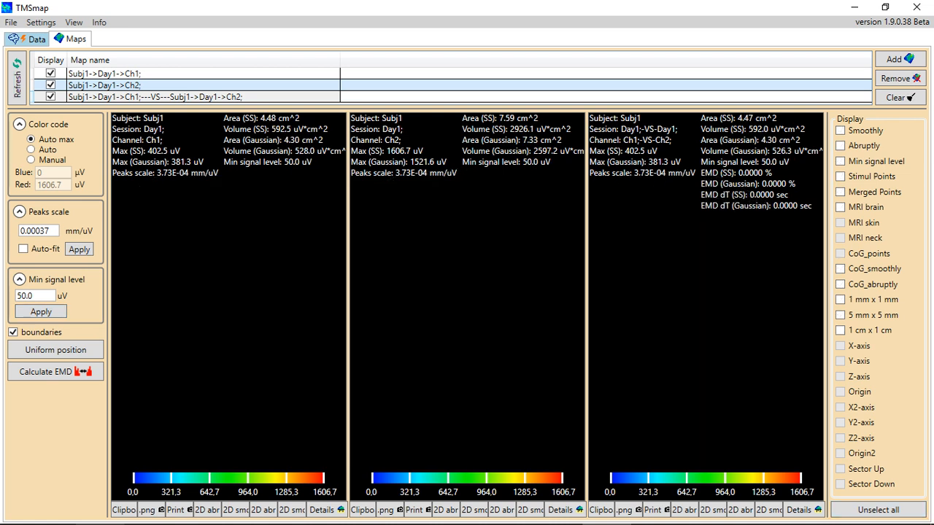
Show the maps over MRI brain with Min signal level, switching Abruptly to Smoothly
left_click(840, 207)
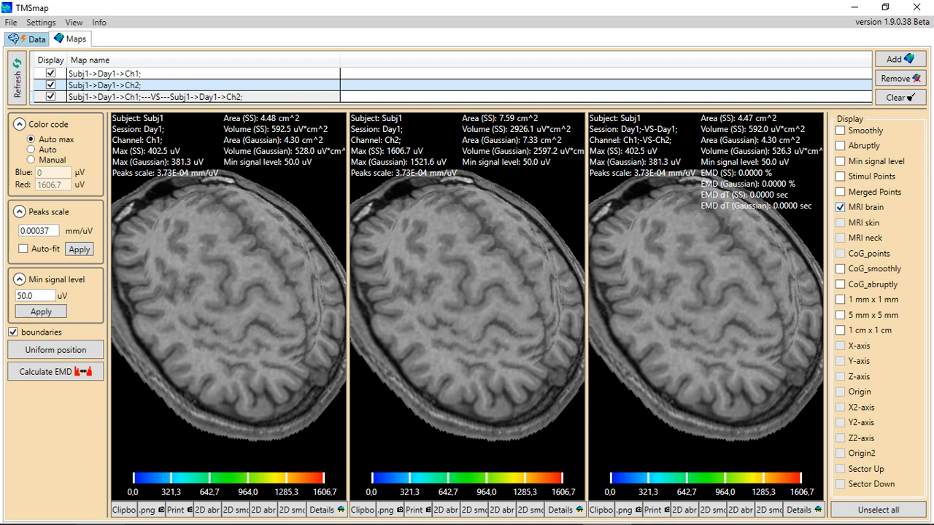
left_click(840, 146)
left_click(839, 160)
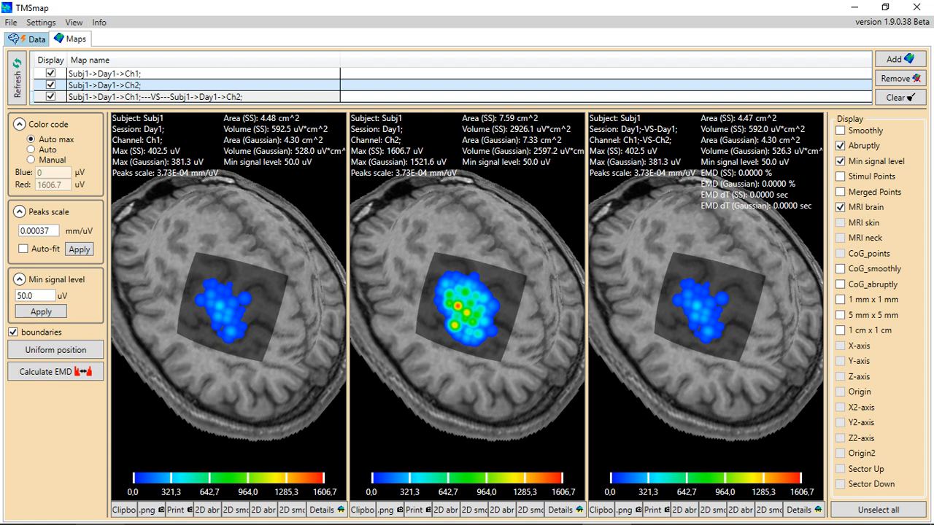
left_click(840, 145)
left_click(840, 129)
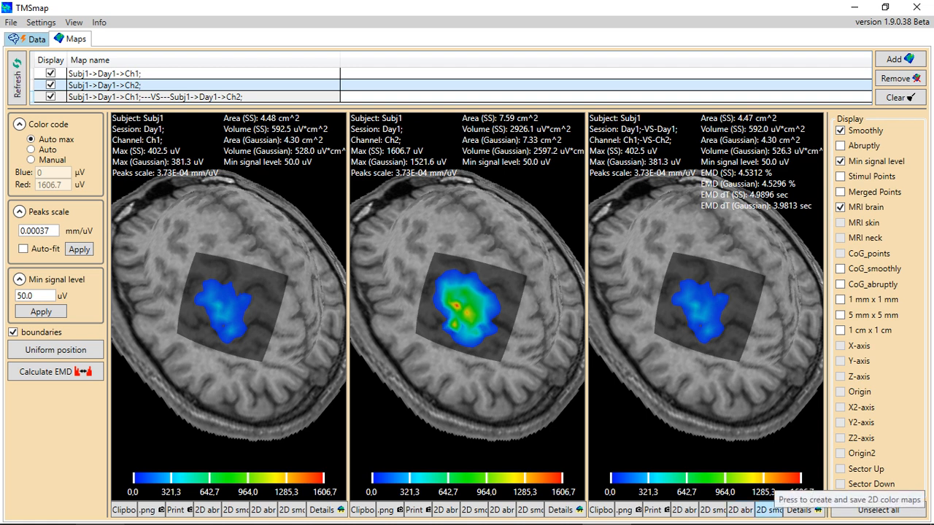
Export the overlap map's area and EMD metrics to the xlsx parameters file, then close the window
left_click(802, 509)
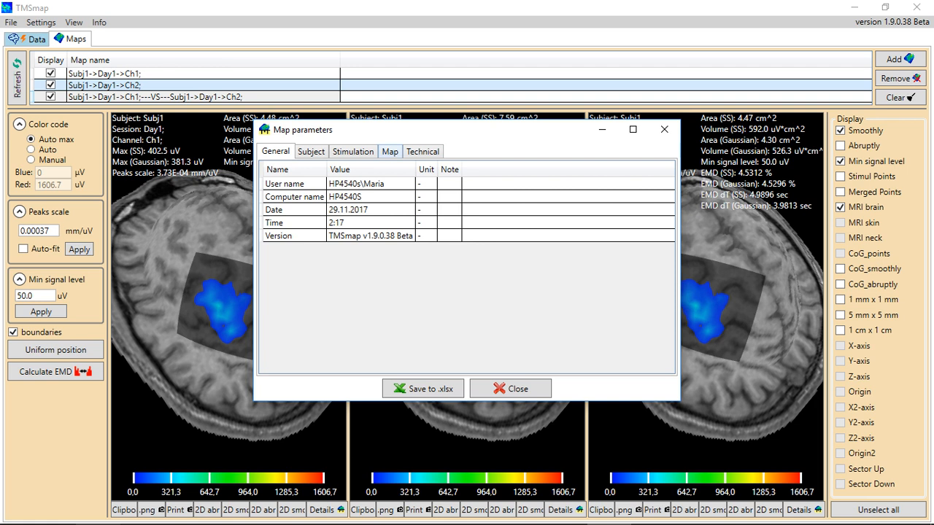
left_click(389, 151)
left_click_drag(321, 184, 663, 326)
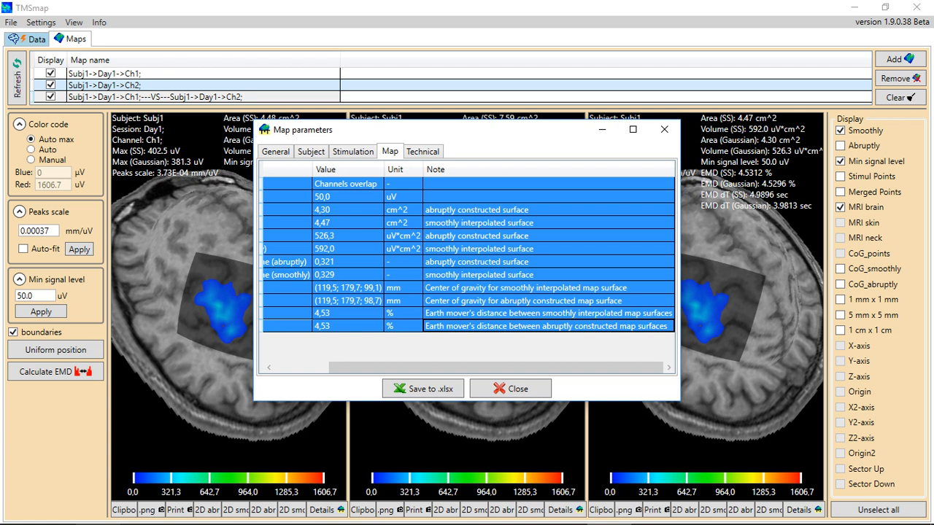
scroll(469, 255, "left", 3)
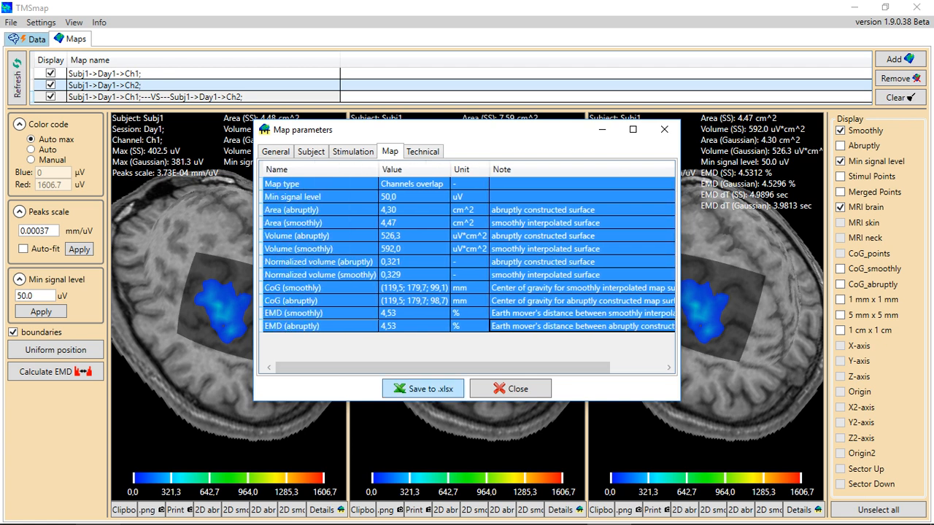
left_click(423, 388)
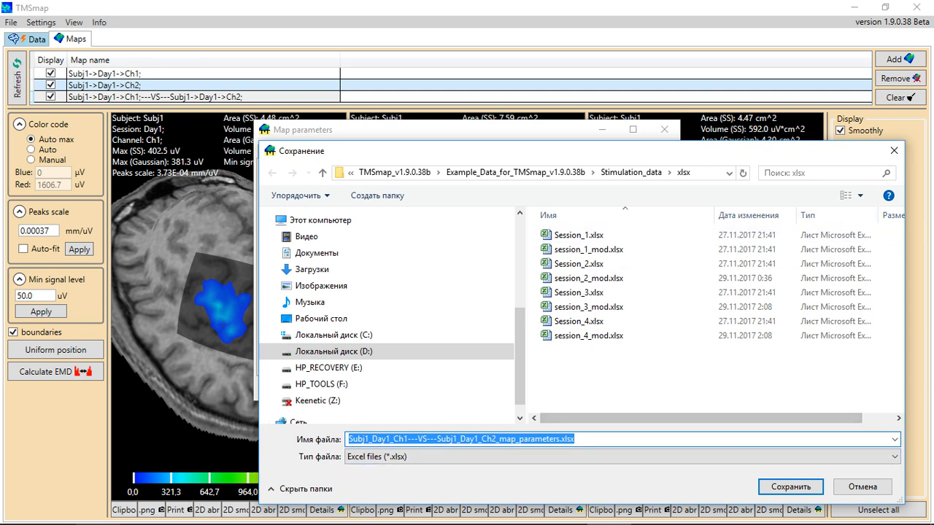
left_click(893, 151)
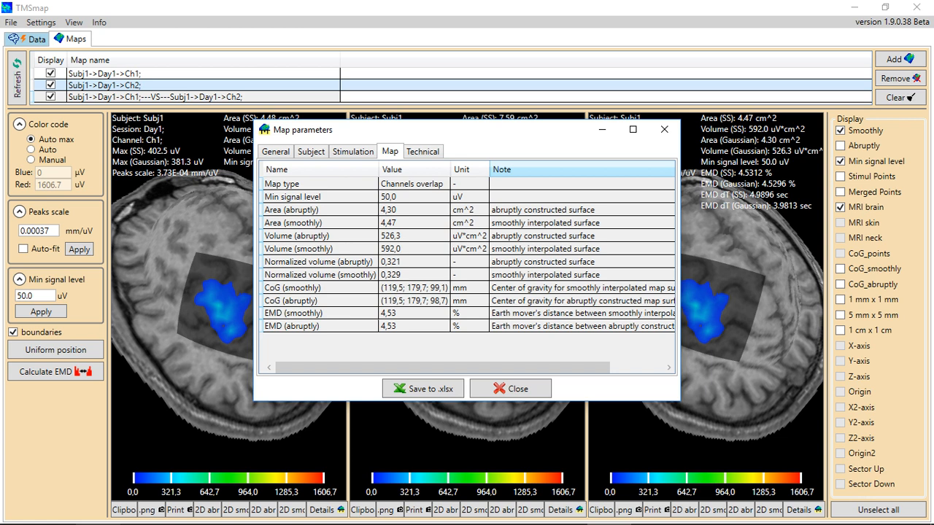
left_click(663, 129)
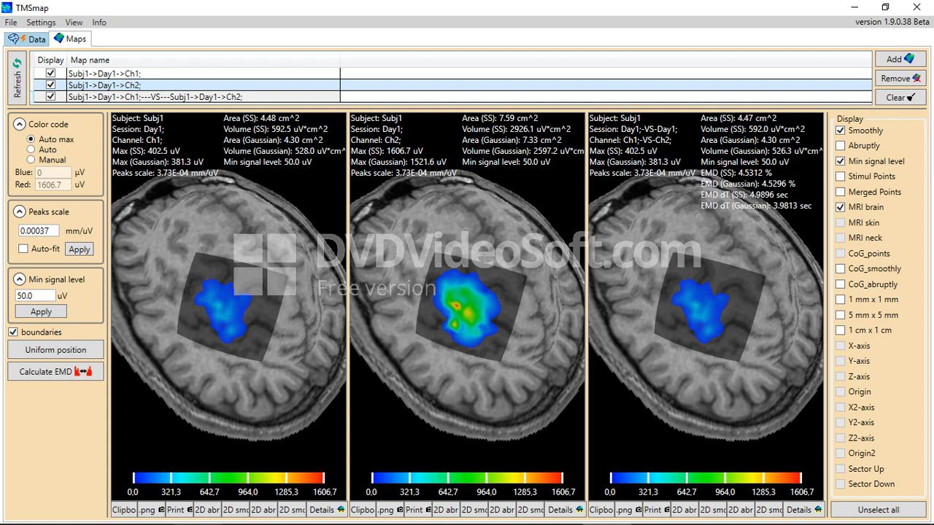
Switch to a manual colour code with Red set to 500.0 uV
left_click(31, 159)
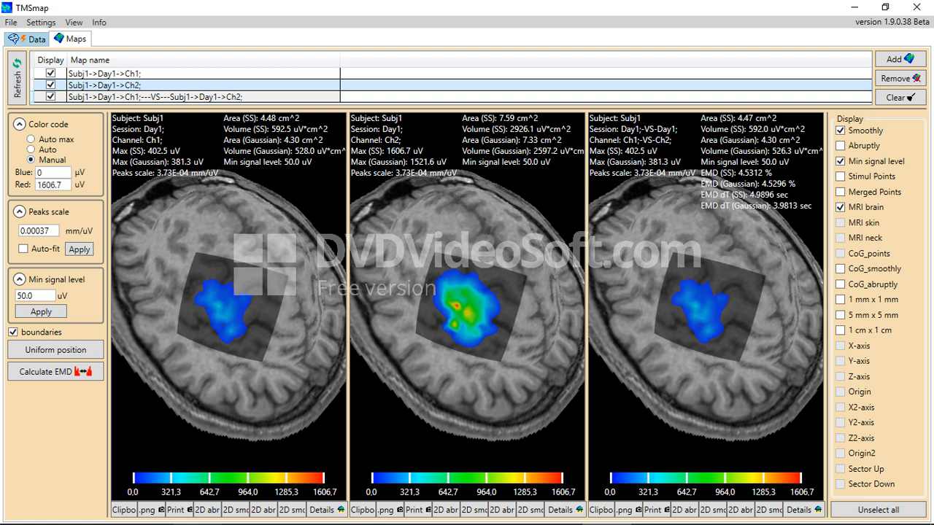
double_click(54, 184)
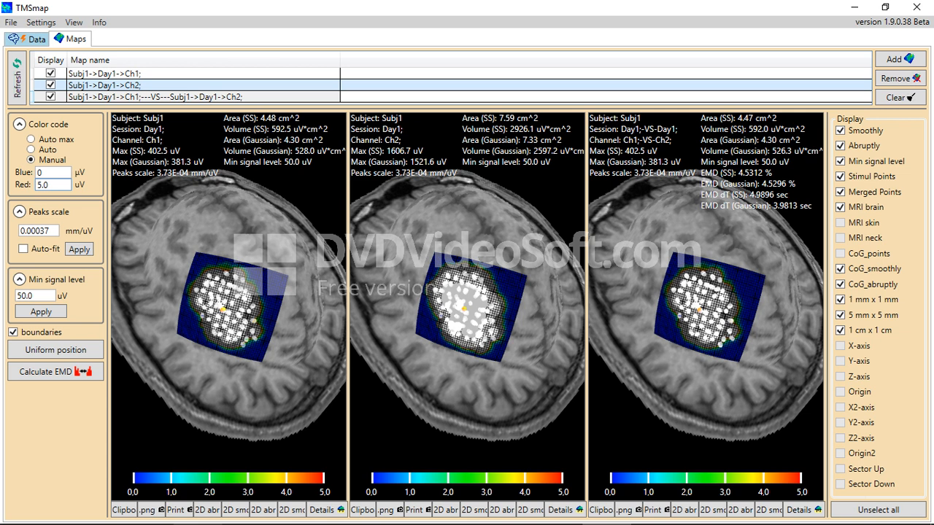
type("0")
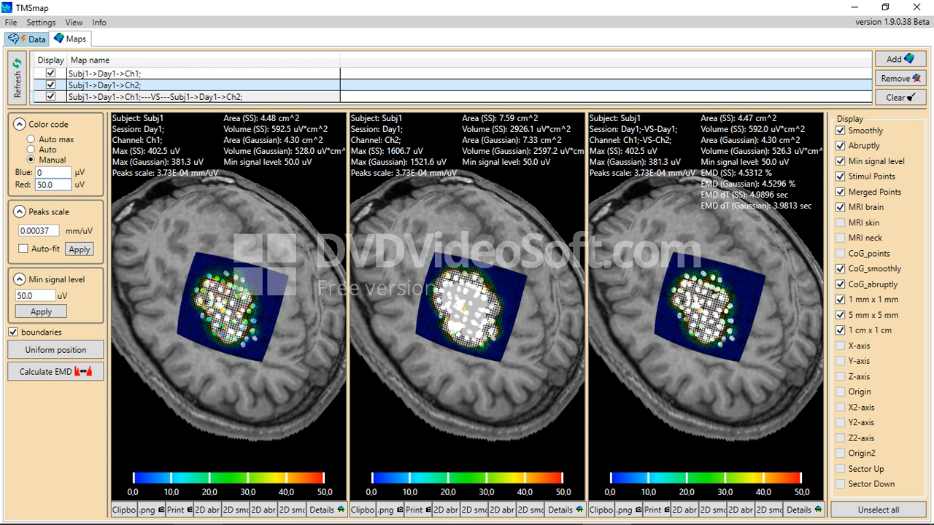
type("0")
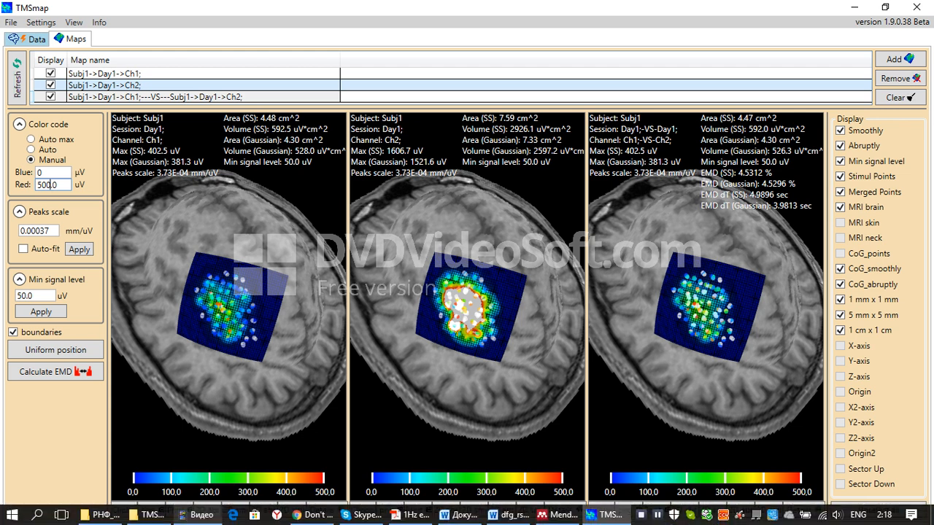
Reset the display layers to MRI brain, Min signal level and Smoothly only
left_click(878, 510)
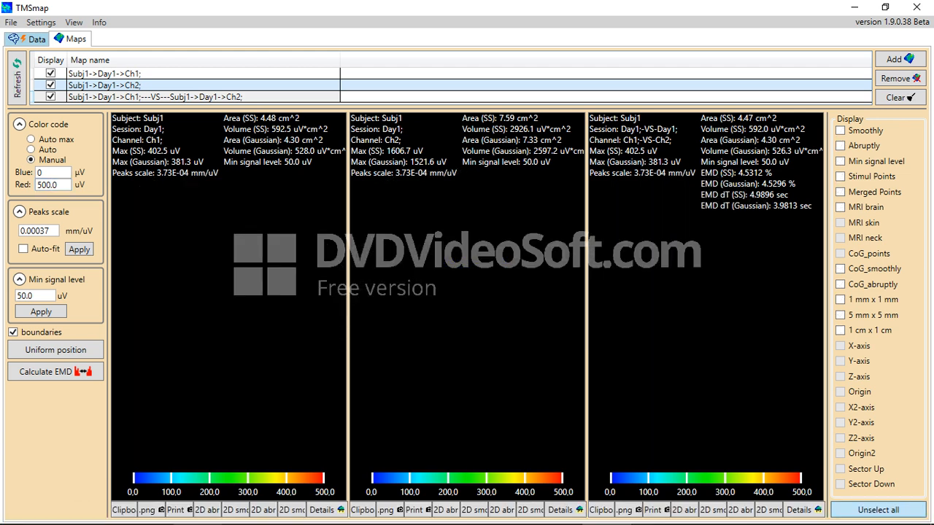
left_click(840, 207)
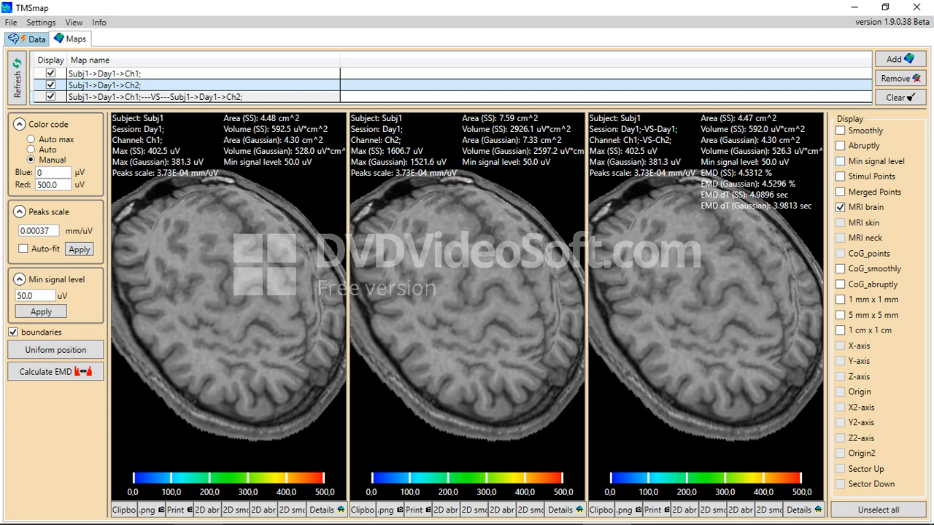
left_click(839, 161)
left_click(839, 130)
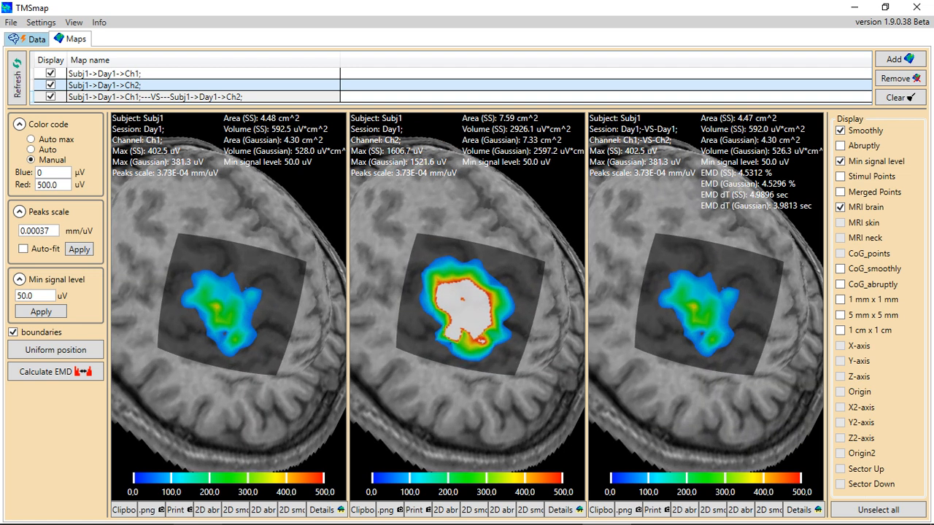
Collapse the Color code and Peaks scale panels and zoom in on the three maps
left_click(20, 124)
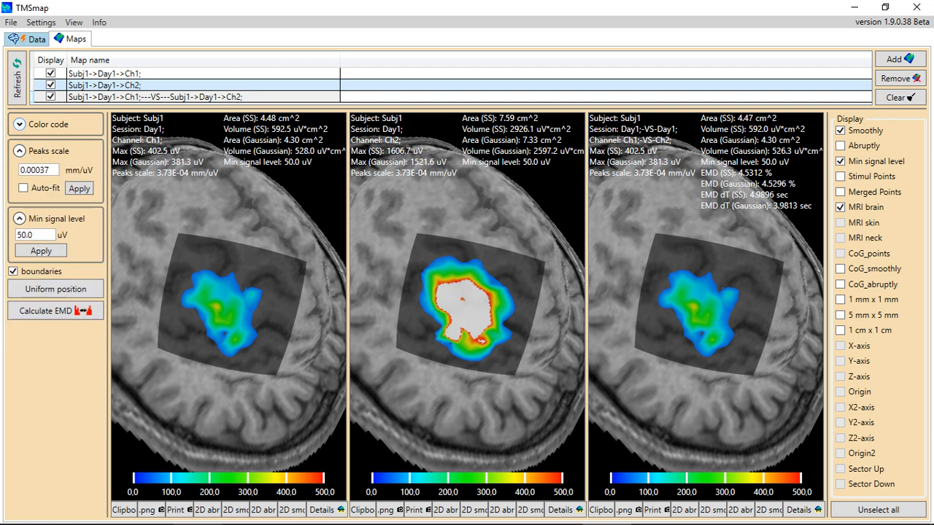
left_click(20, 151)
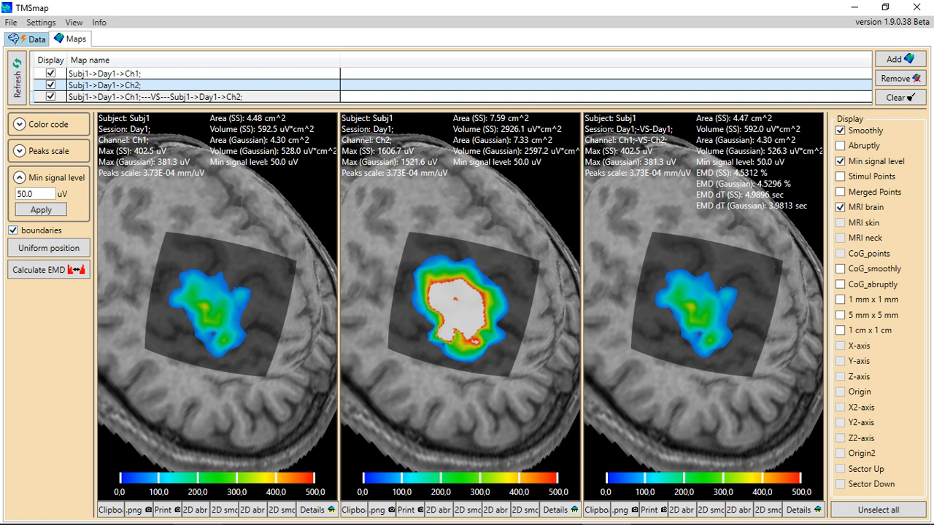
scroll(459, 306, "up", 5)
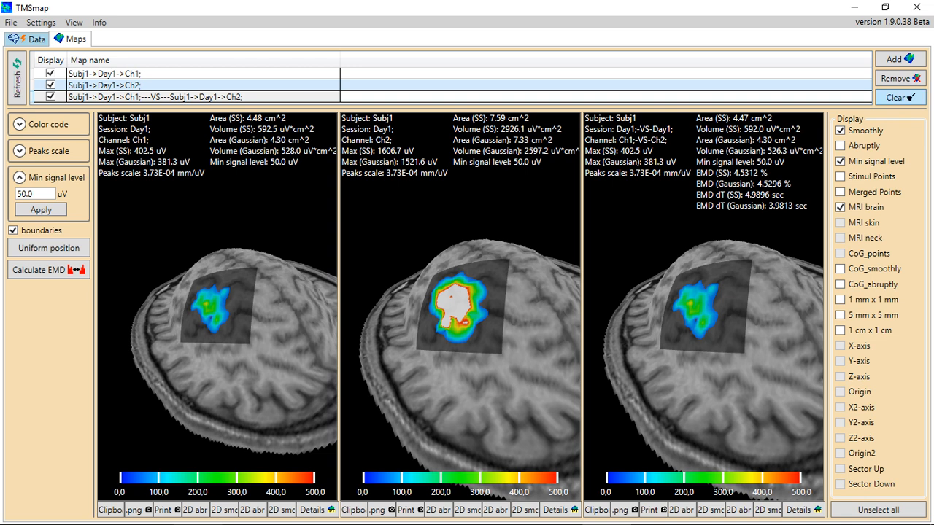
Remove the Ch1 map from the list, then clear the remaining Ch2 and overlap maps
left_click(102, 73)
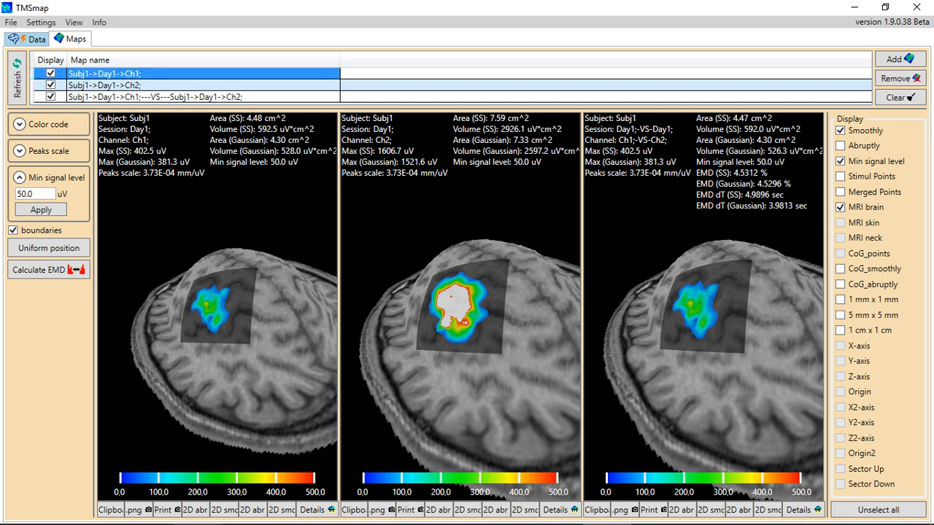
left_click(898, 78)
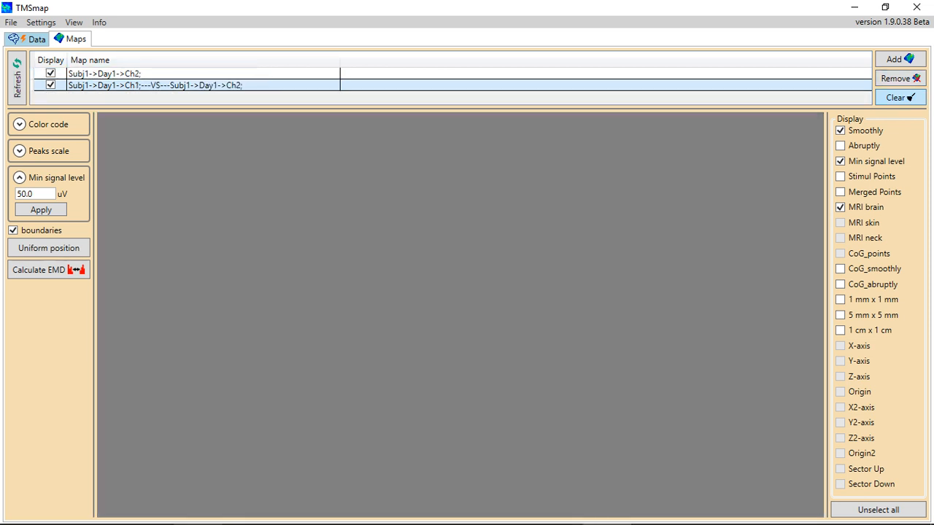
left_click(899, 97)
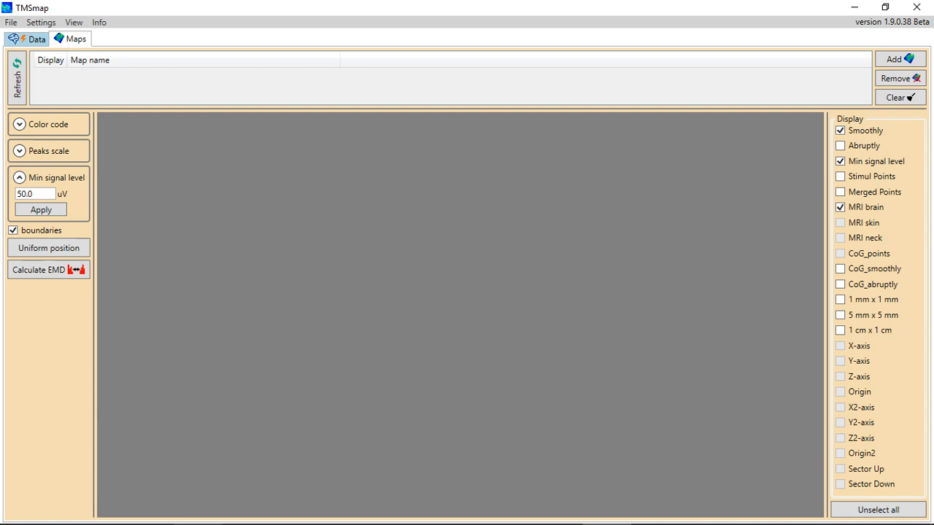